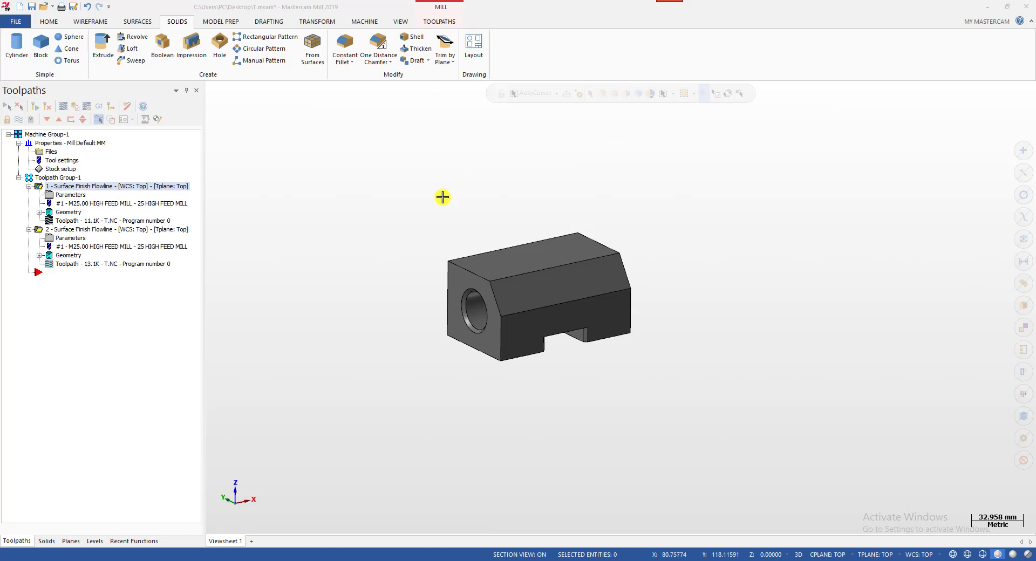
Turn on stock display so the 100 × 60 × 50 block shows as a dashed outline
middle_click_drag(644, 253, 499, 265)
scroll(645, 231, "up", 4)
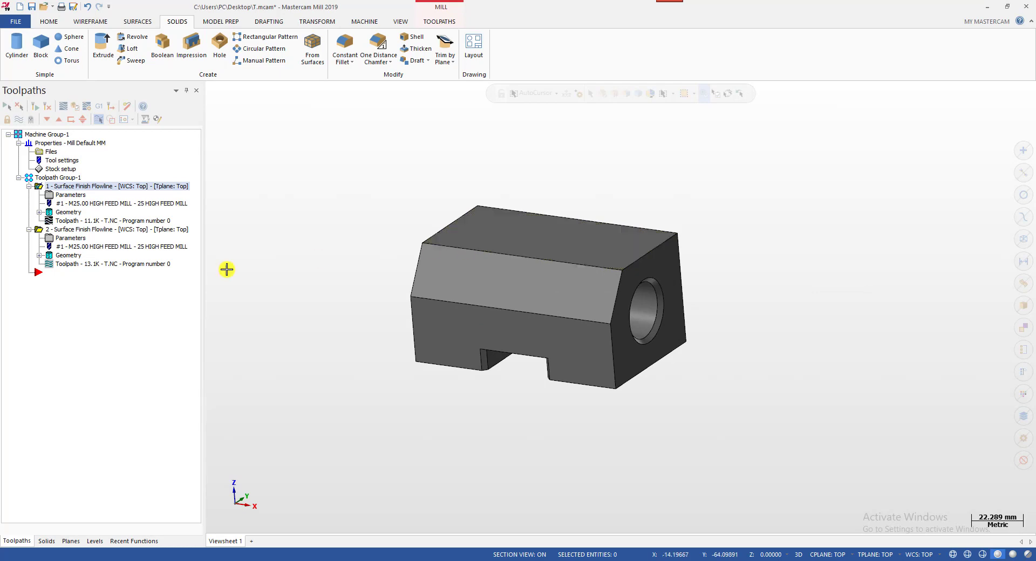
middle_click_drag(394, 267, 570, 263)
left_click(60, 169)
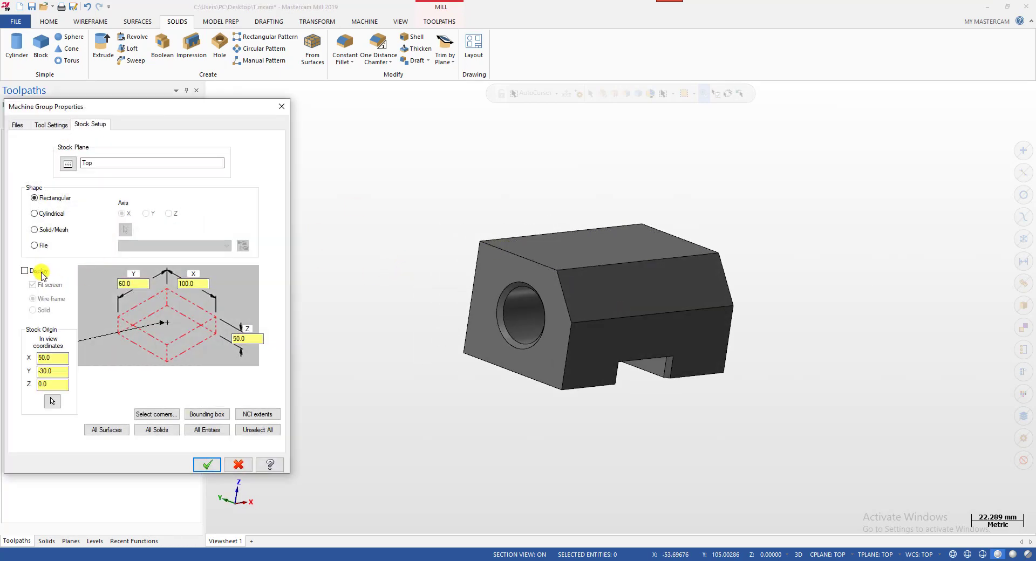
left_click(207, 465)
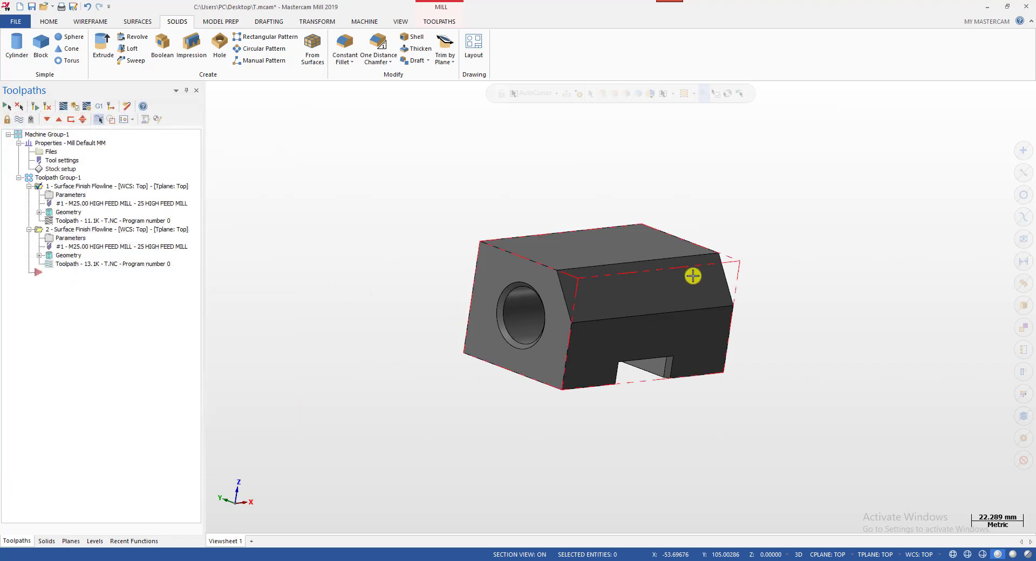
Orbit around the outlined stock and select the first Surface Finish Flowline operation
scroll(737, 251, "up", 1)
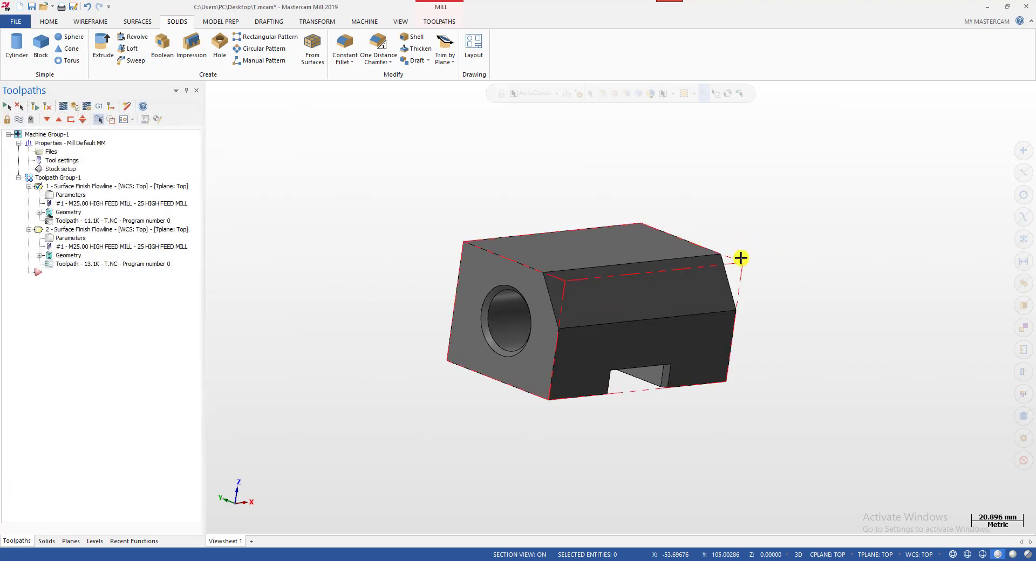
scroll(847, 258, "up", 3)
scroll(624, 273, "down", 3)
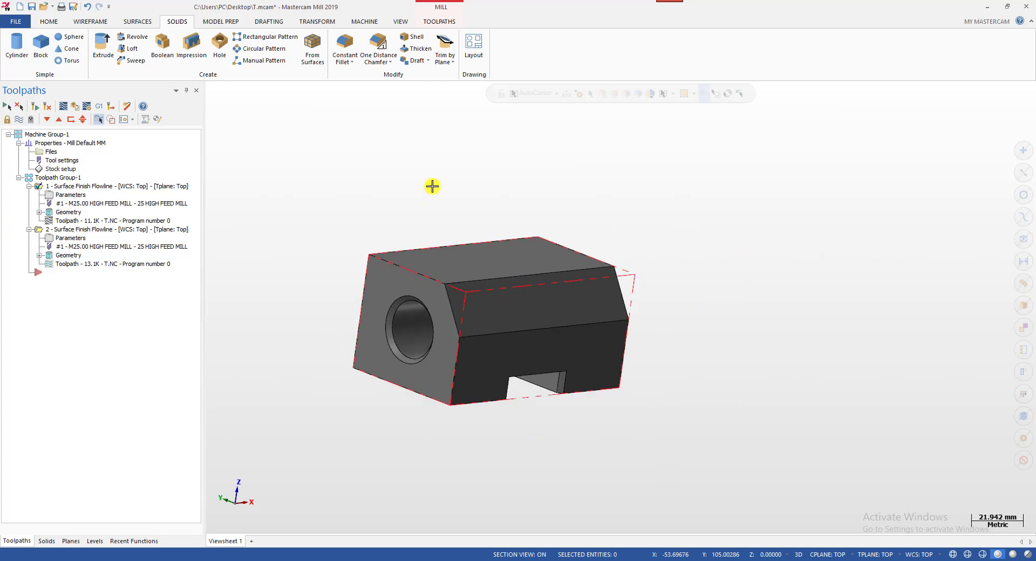
scroll(704, 249, "up", 1)
scroll(768, 270, "down", 1)
scroll(677, 337, "down", 1)
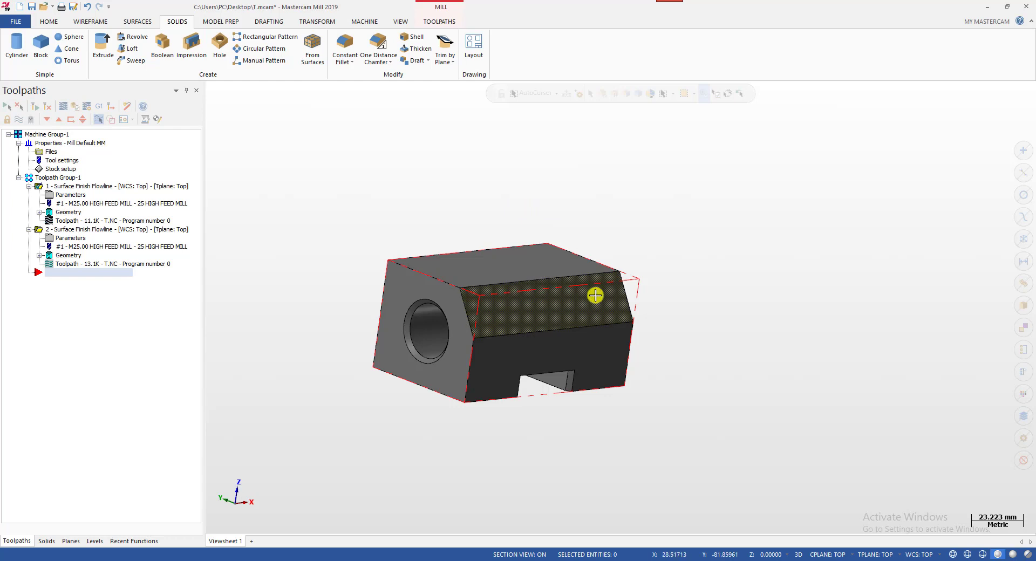
middle_click_drag(553, 305, 570, 308)
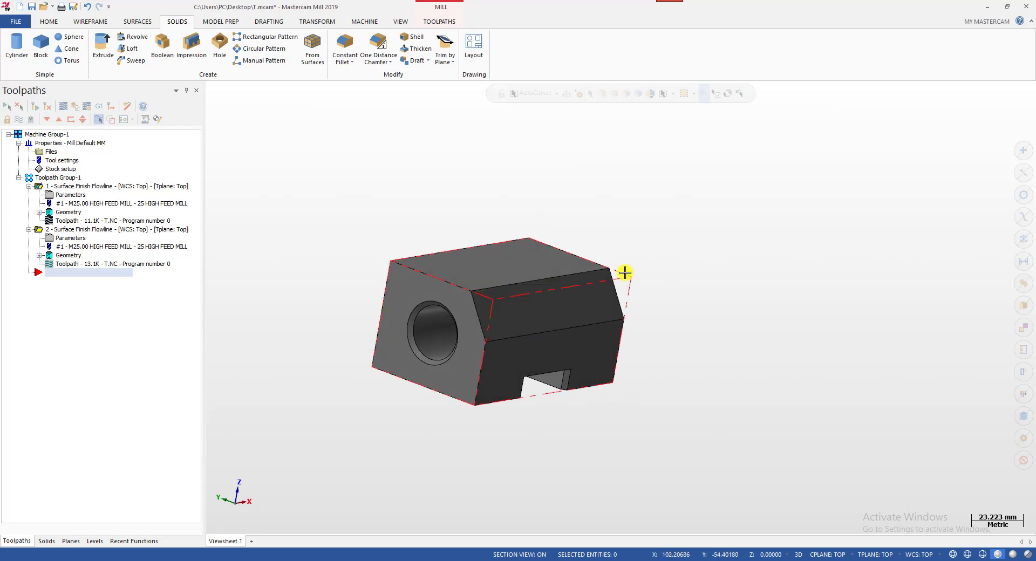
mouse_move(453, 240)
middle_mouse_down()
mouse_move(486, 243)
mouse_move(453, 244)
middle_mouse_up()
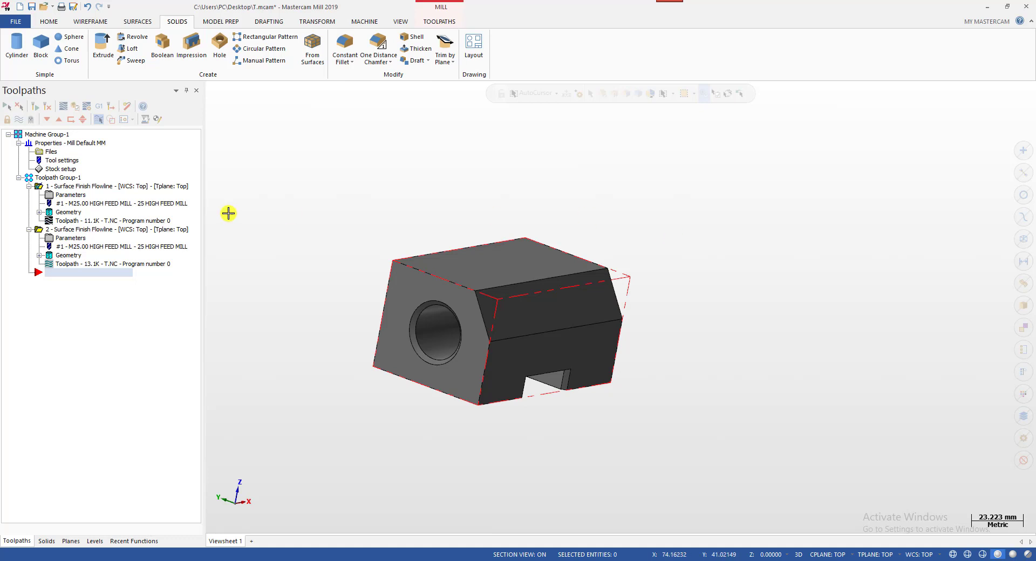
left_click(93, 187)
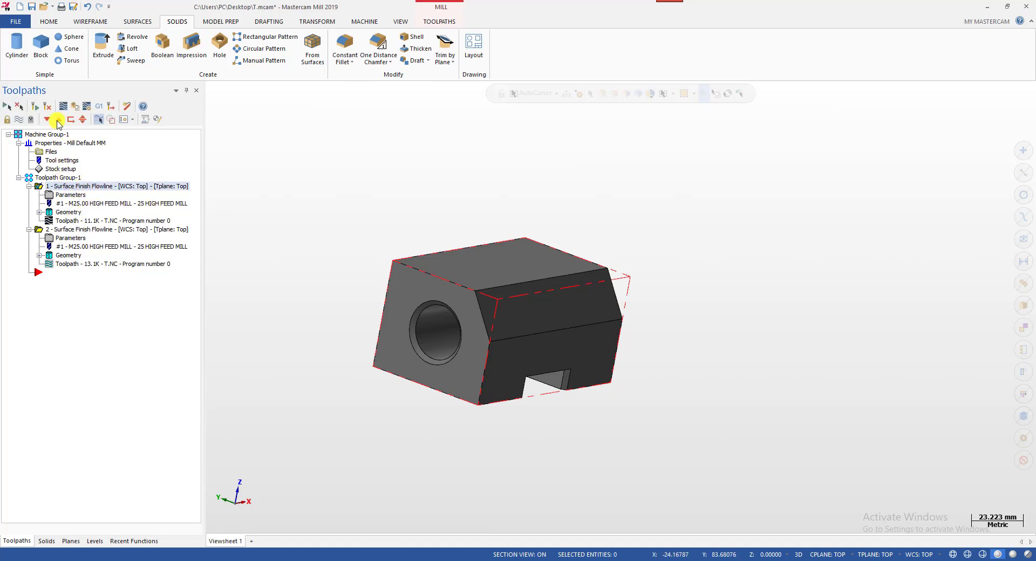
Show only operation 1's toolpath on the part and orbit to inspect it
left_click(19, 120)
left_click(55, 179)
left_click(61, 187)
mouse_move(673, 241)
middle_mouse_down()
mouse_move(481, 257)
mouse_move(586, 244)
mouse_move(550, 268)
mouse_move(658, 259)
mouse_move(497, 307)
mouse_move(594, 284)
mouse_move(527, 171)
mouse_move(629, 228)
mouse_move(550, 238)
middle_mouse_up()
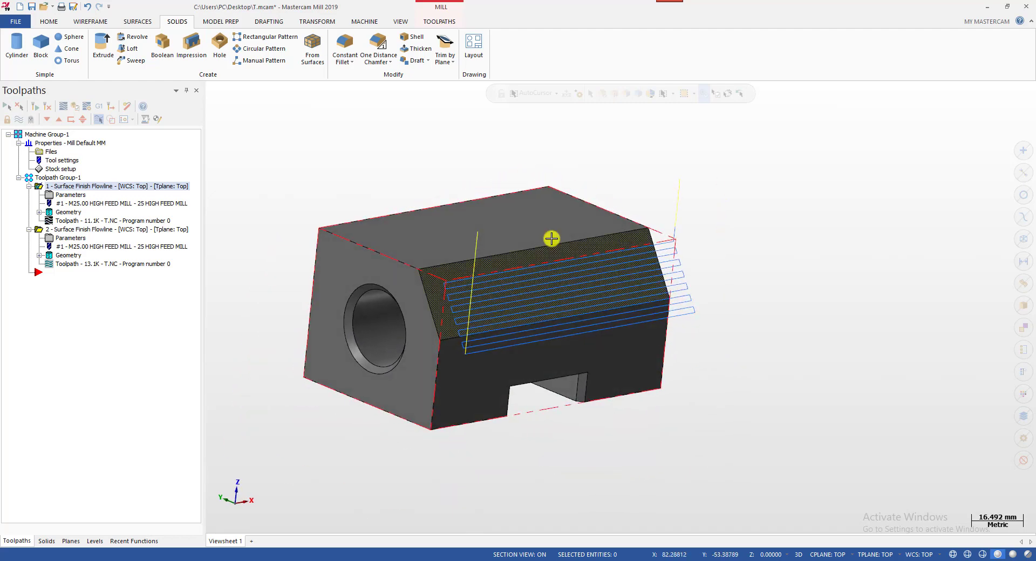
Backplot operation 1, running the tool across the angled top face, then close the backplot
left_click(81, 220)
left_click_drag(376, 94, 501, 100)
scroll(694, 312, "down", 5)
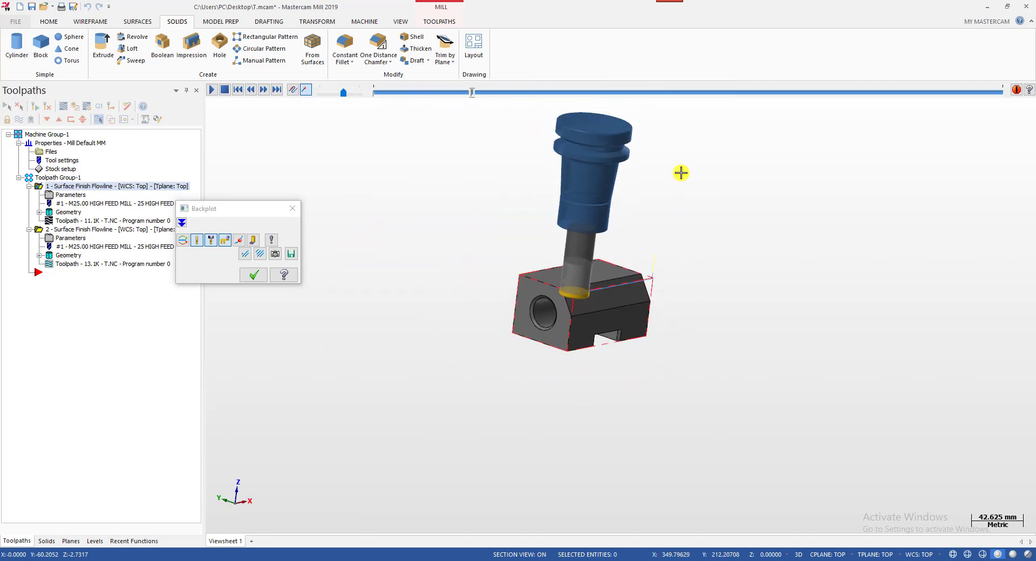
scroll(601, 181, "up", 2)
mouse_move(607, 322)
middle_mouse_down()
mouse_move(500, 309)
mouse_move(539, 333)
mouse_move(553, 290)
middle_mouse_up()
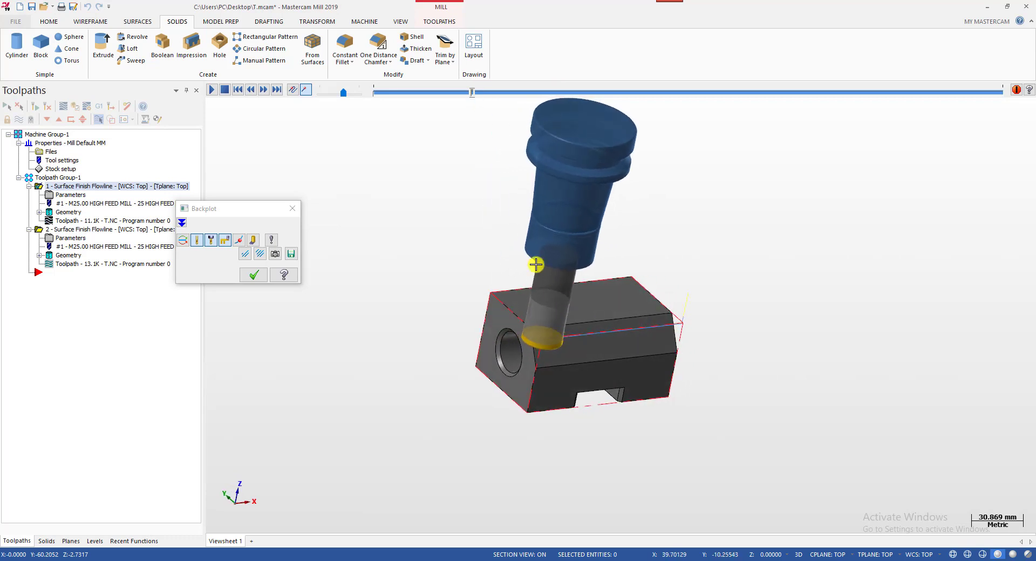
left_click_drag(472, 93, 999, 89)
middle_click_drag(729, 295, 710, 337)
scroll(606, 328, "up", 4)
left_click(254, 275)
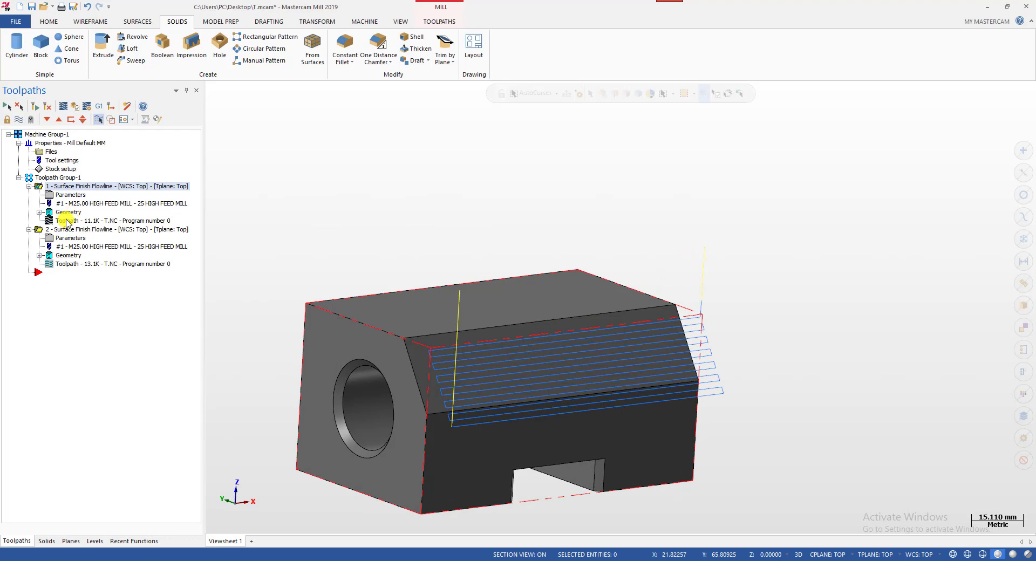
Rerun the backplot of operation 1, advancing the tool onto the angled top face
left_click(69, 221)
left_click_drag(373, 93, 452, 92)
mouse_move(554, 282)
middle_mouse_down()
mouse_move(404, 291)
mouse_move(301, 333)
middle_mouse_up()
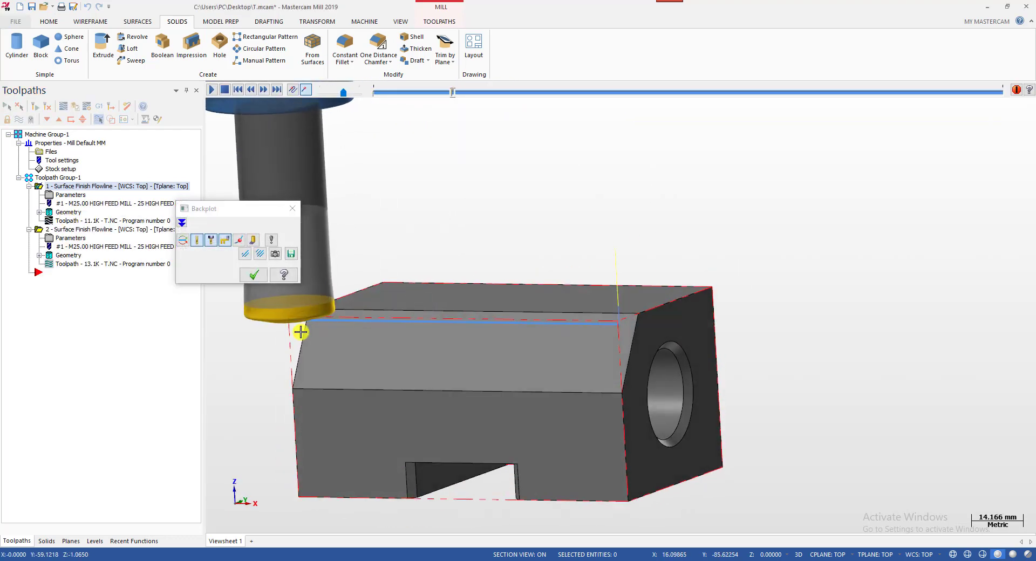
middle_click_drag(483, 323, 527, 189)
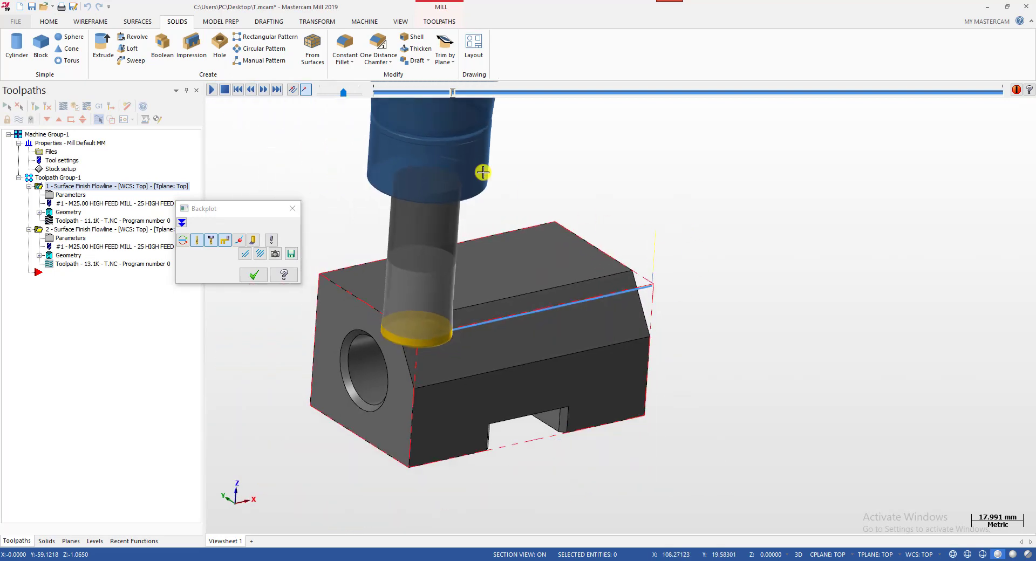
left_click_drag(455, 96, 491, 93)
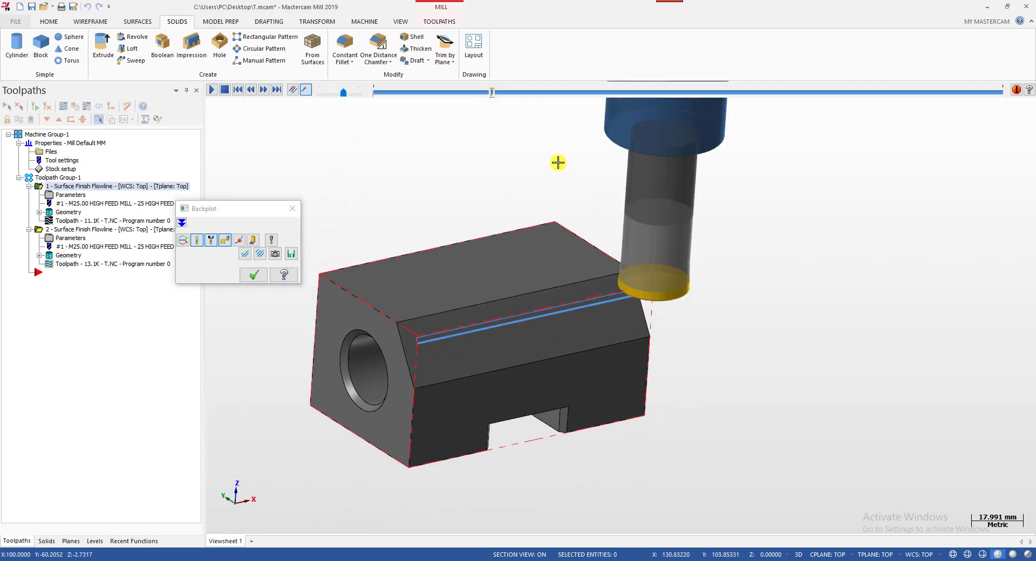
scroll(695, 302, "up", 5)
scroll(704, 319, "down", 3)
scroll(737, 313, "up", 3)
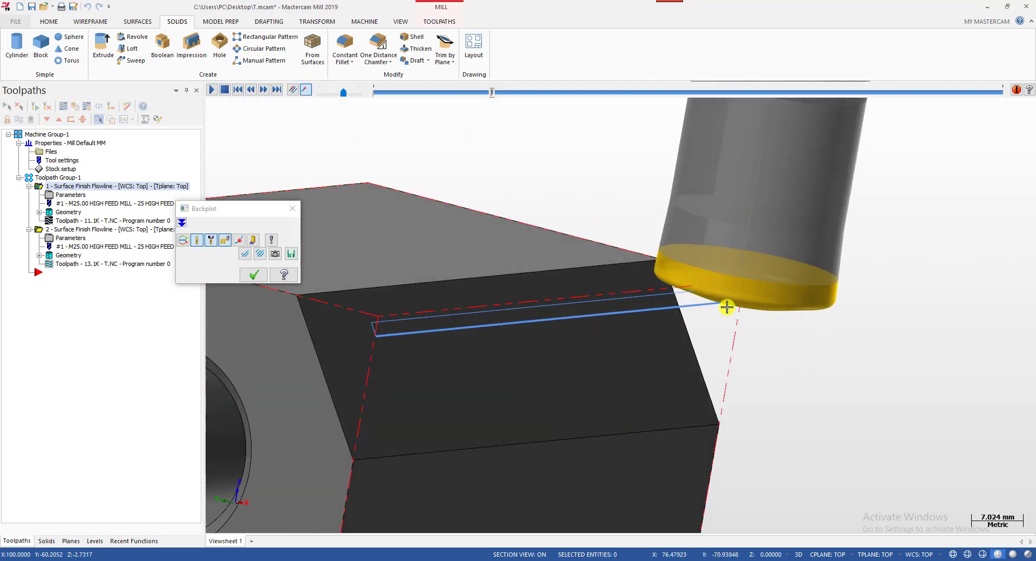
Step through the backplot move by move around the top face and bore, then close it
key("s")
middle_click_drag(735, 293, 906, 319)
scroll(796, 308, "up", 3)
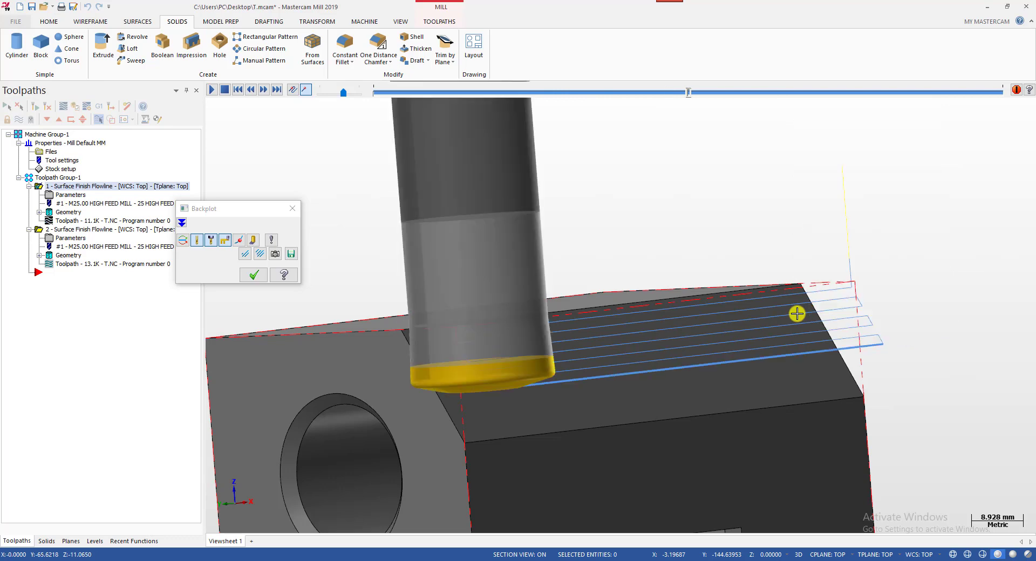
scroll(797, 314, "down", 4)
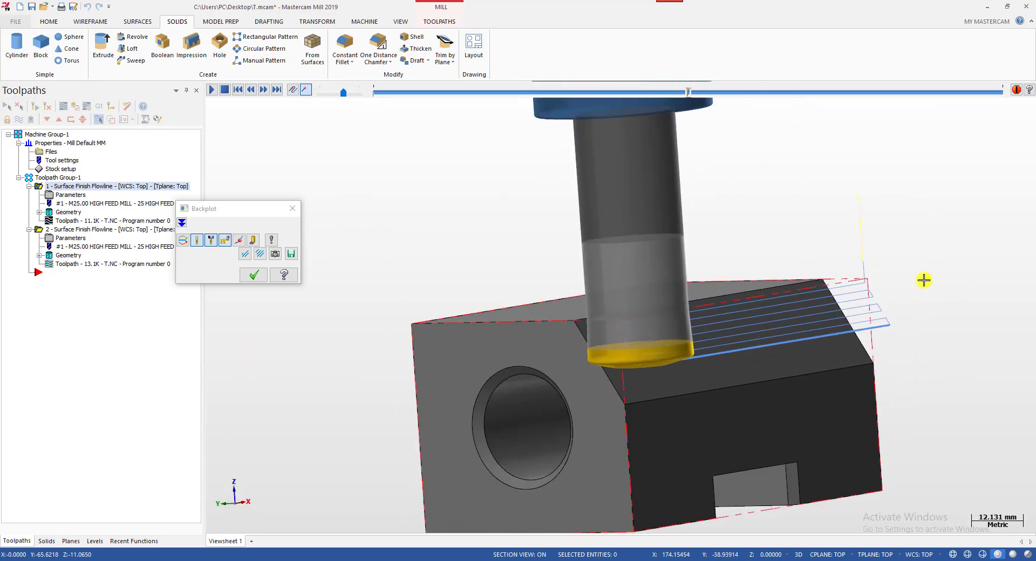
scroll(917, 273, "up", 4)
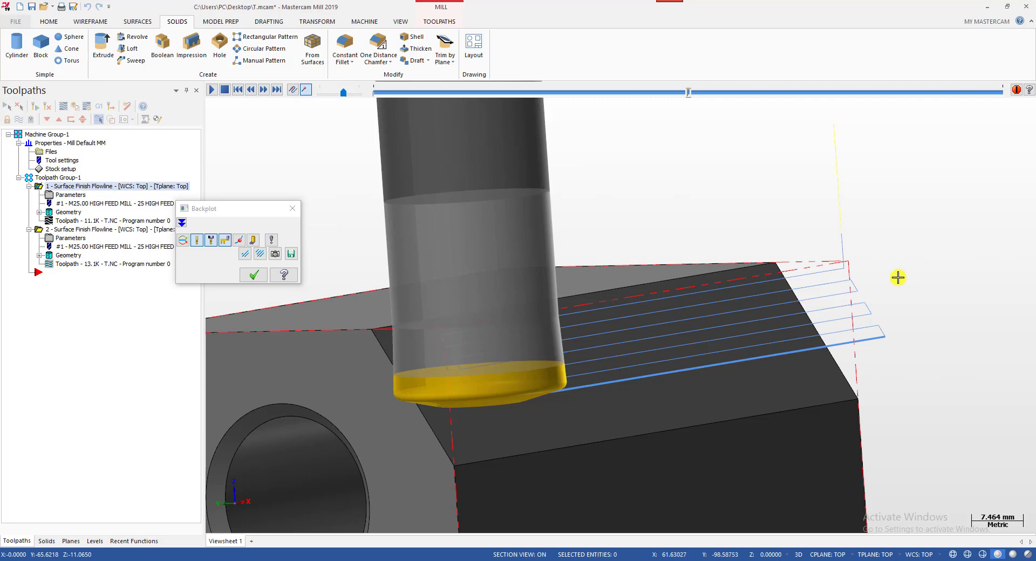
left_click(254, 275)
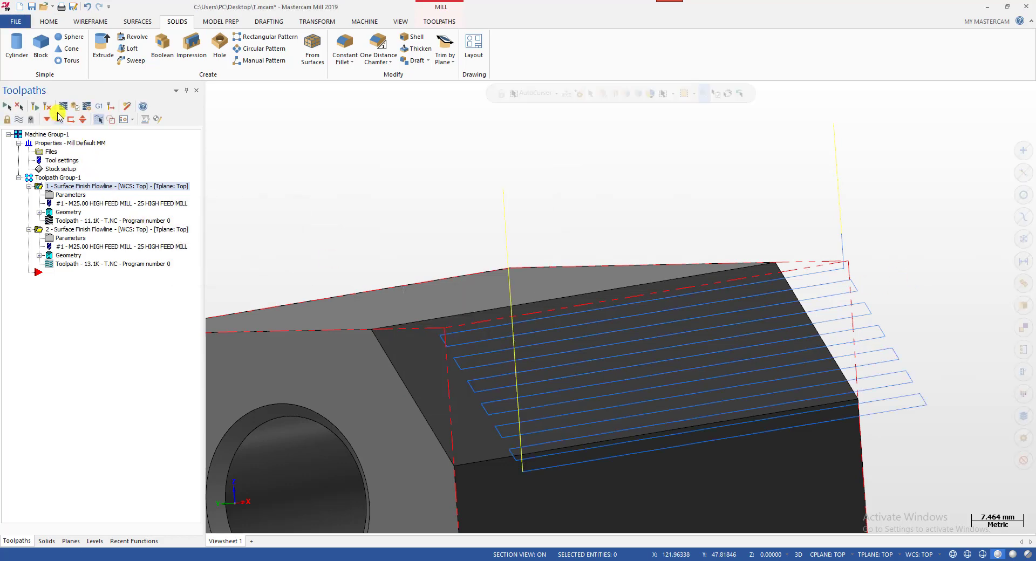
Load operation 1 into Mastercam Simulator for verification on the stock
left_click(74, 106)
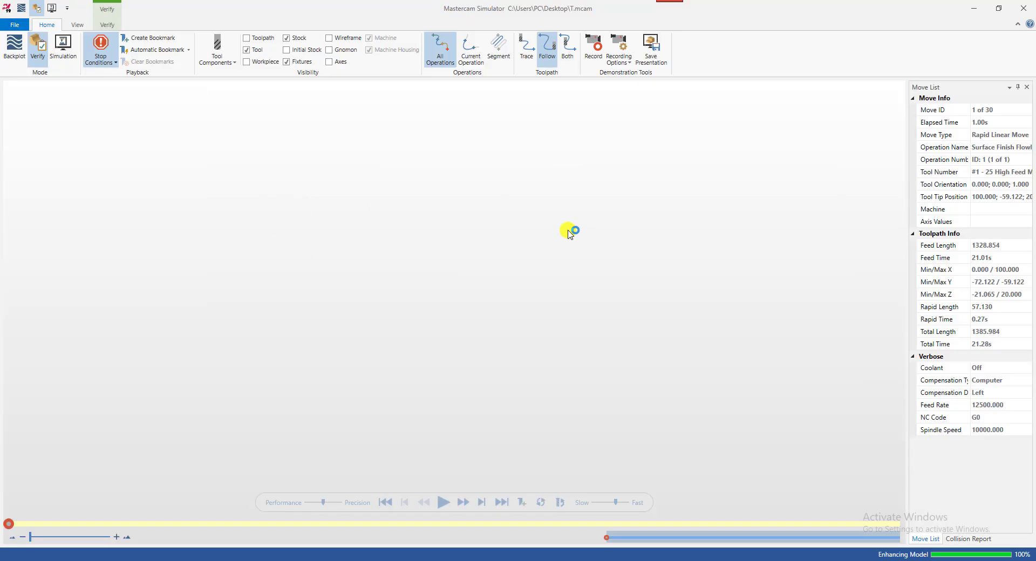
scroll(604, 232, "down", 3)
mouse_move(579, 268)
middle_mouse_down()
mouse_move(555, 272)
mouse_move(568, 277)
middle_mouse_up()
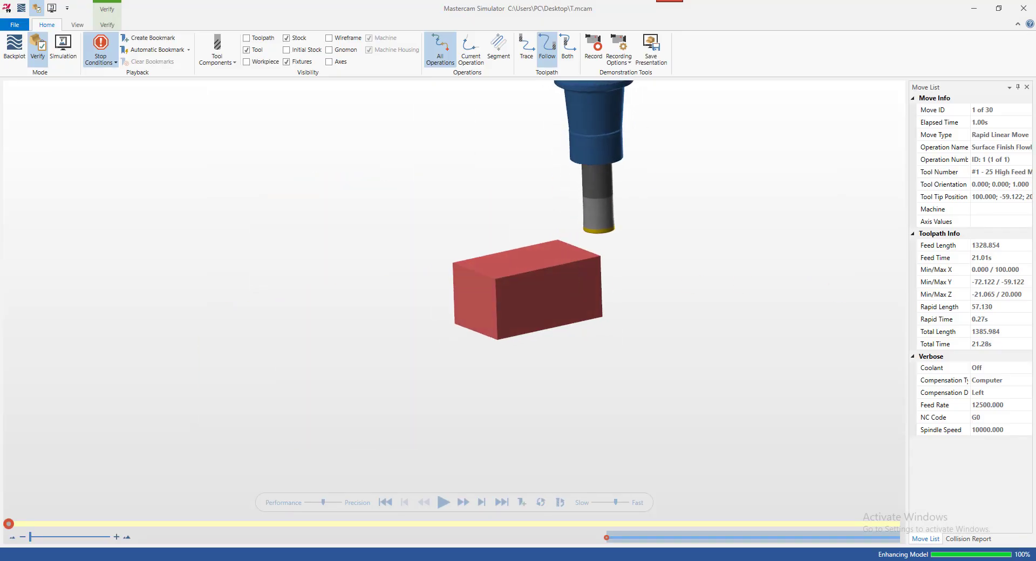
Step the simulation to the first cut and orient the view so the tool stands vertical
scroll(604, 280, "up", 4)
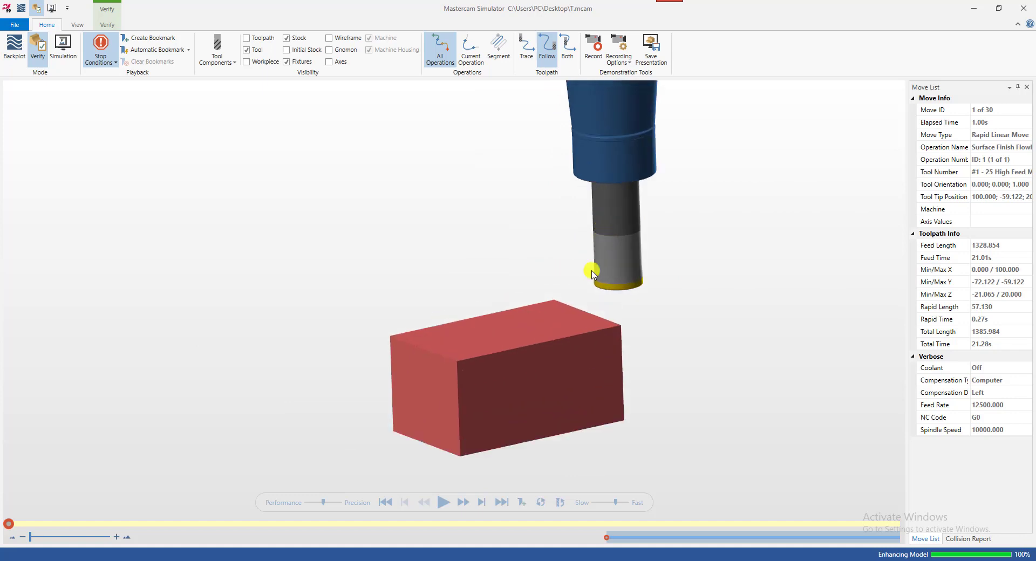
scroll(562, 420, "down", 3)
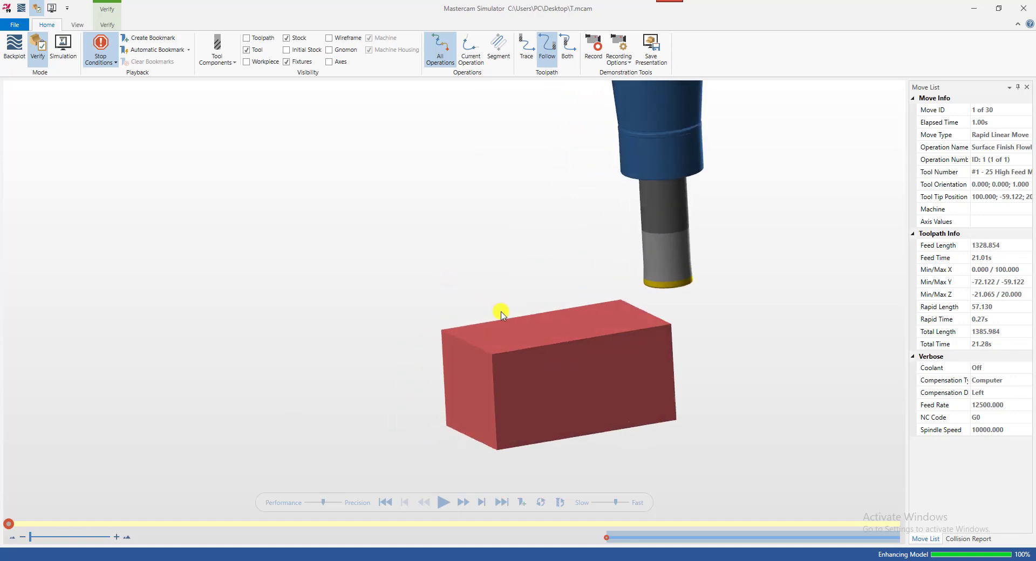
scroll(516, 323, "down", 2)
scroll(609, 281, "up", 2)
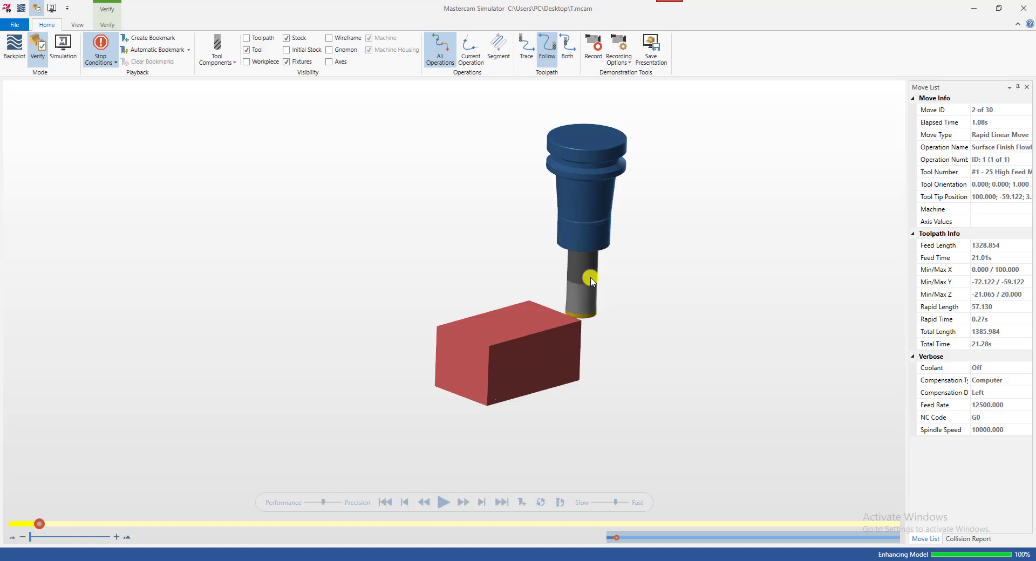
scroll(643, 320, "up", 5)
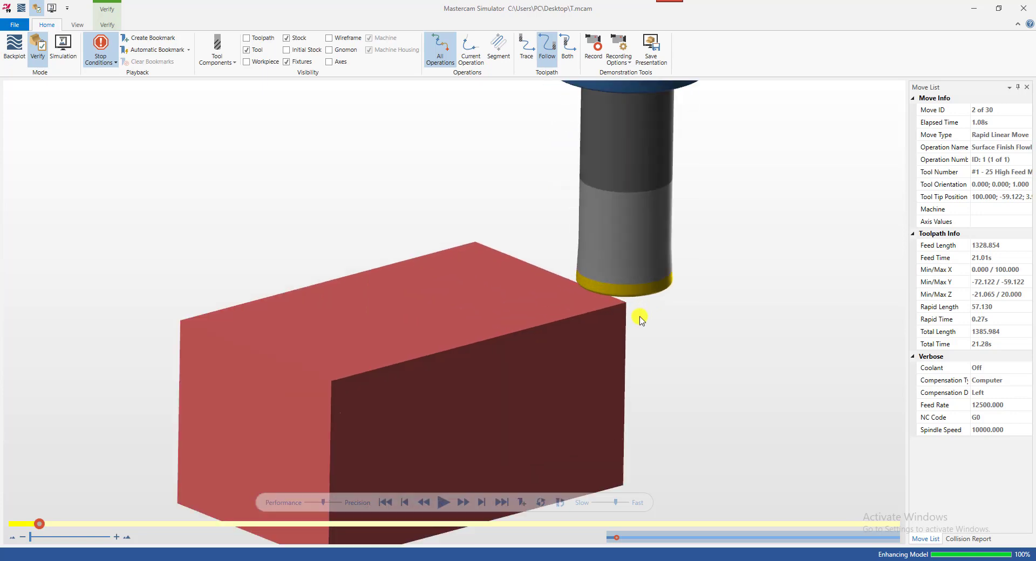
key("s")
key("s")
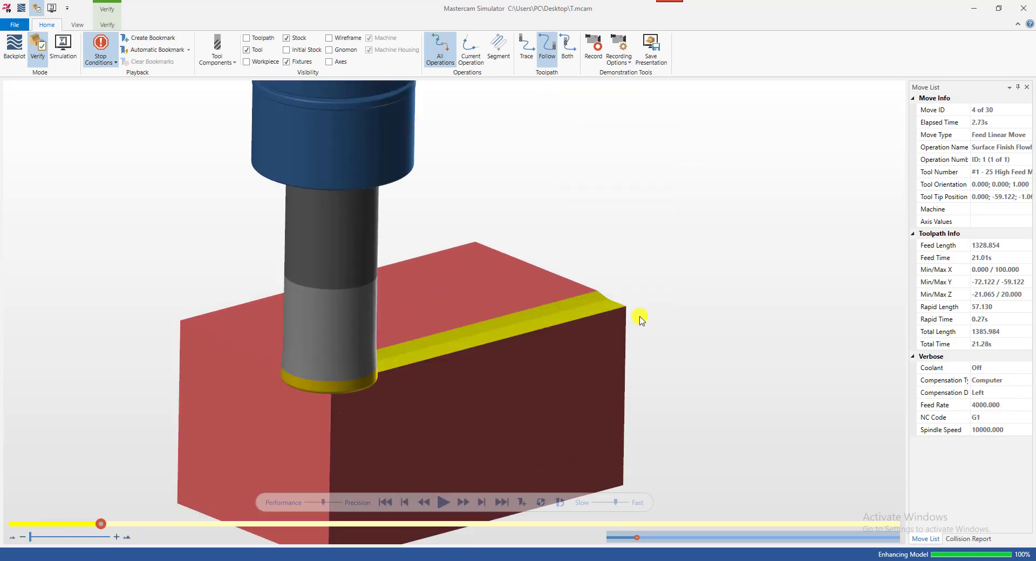
scroll(645, 295, "down", 3)
middle_click_drag(645, 295, 613, 337)
scroll(541, 333, "up", 3)
scroll(569, 236, "down", 4)
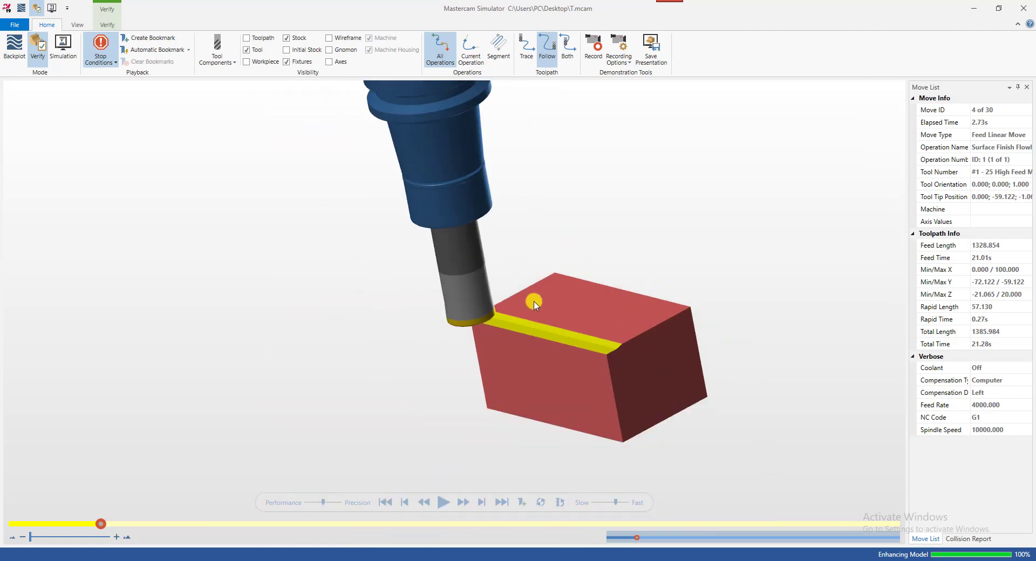
scroll(490, 318, "up", 2)
middle_click_drag(476, 323, 552, 309)
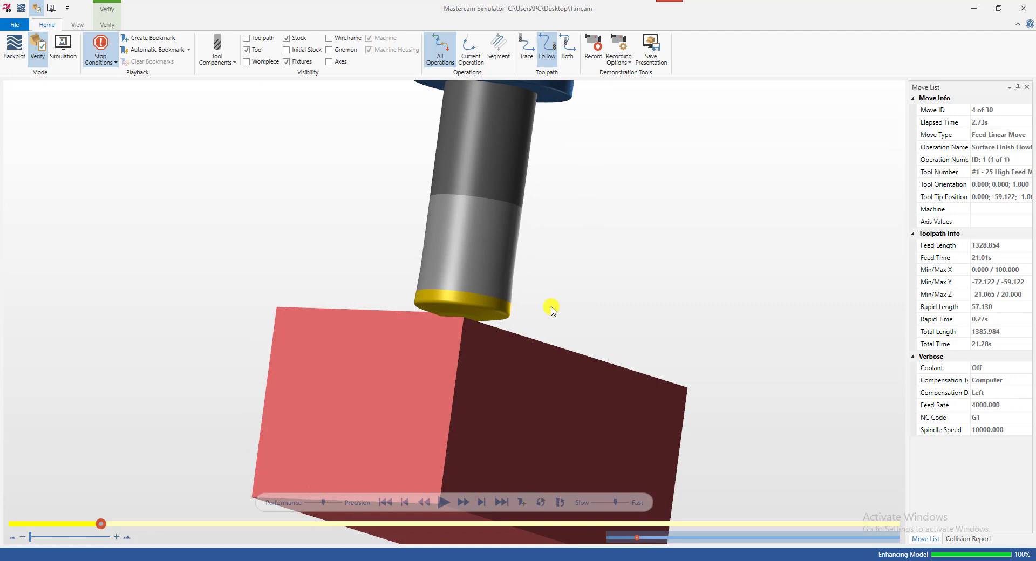
Step forward to move 8 and view the first yellow cut along the top edge
key("s")
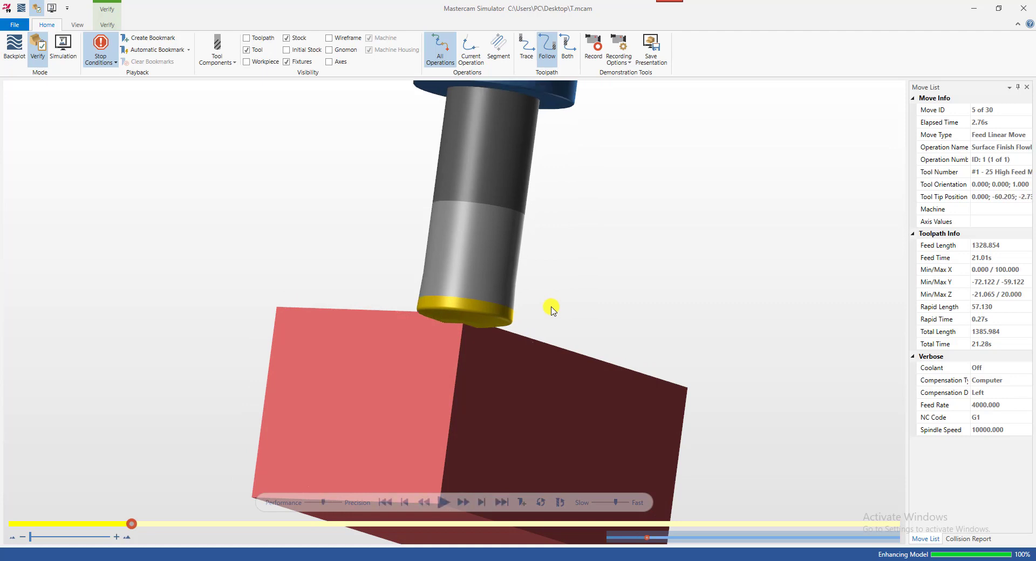
key("Right")
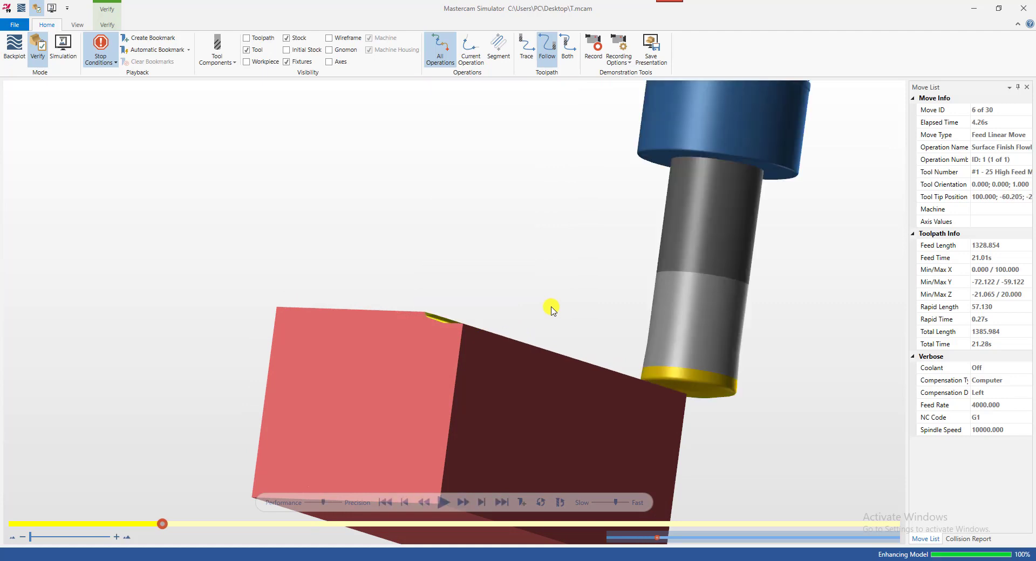
key("Right")
key("Right")
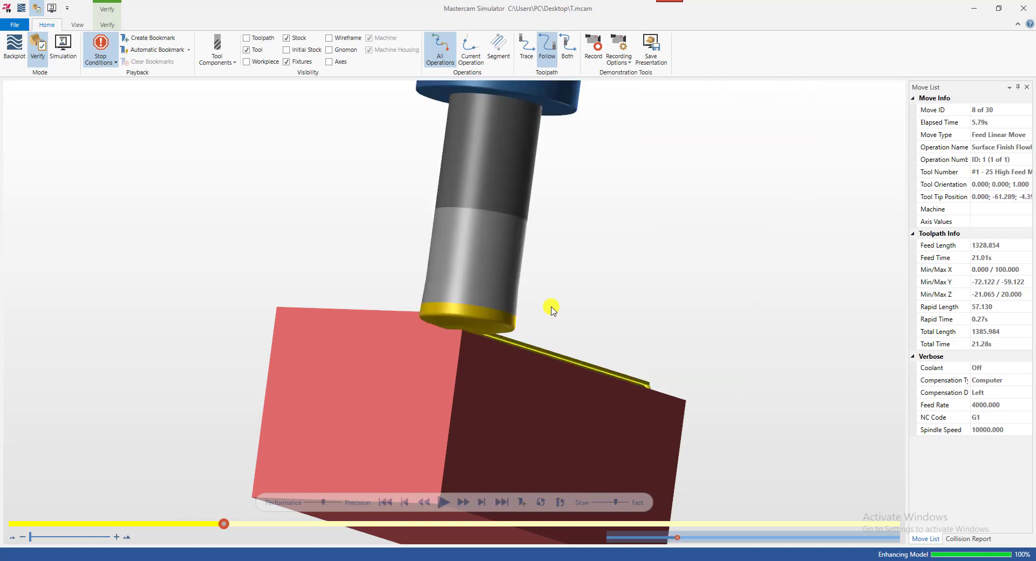
scroll(553, 301, "down", 4)
middle_click_drag(552, 301, 563, 329)
scroll(566, 327, "up", 5)
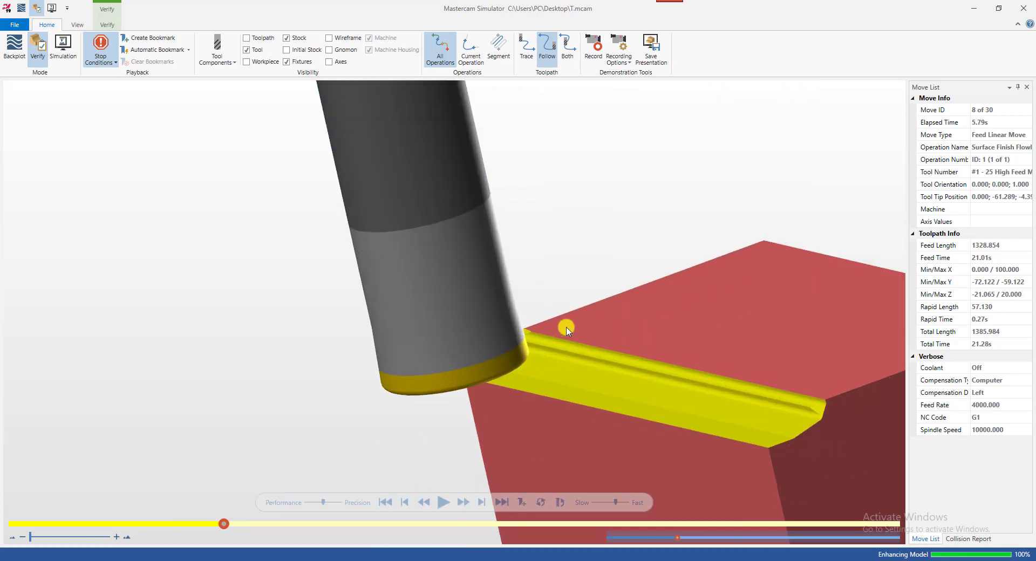
Step the verification forward several moves and inspect the end of the machined face
key("Right")
key("Right")
key("Right")
key("Right")
key("Right")
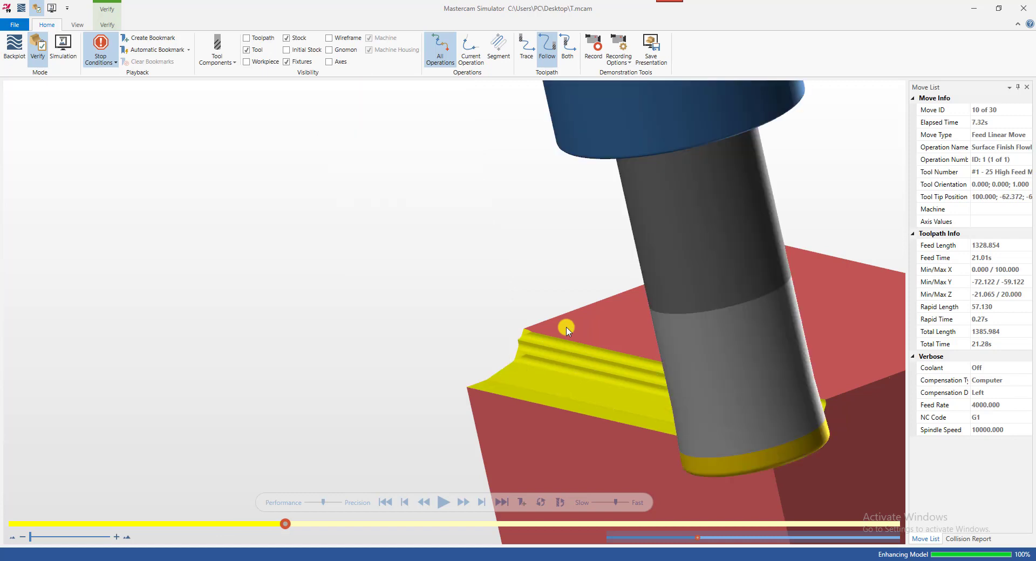
key("Right")
key("Right")
key("Right")
key("Right")
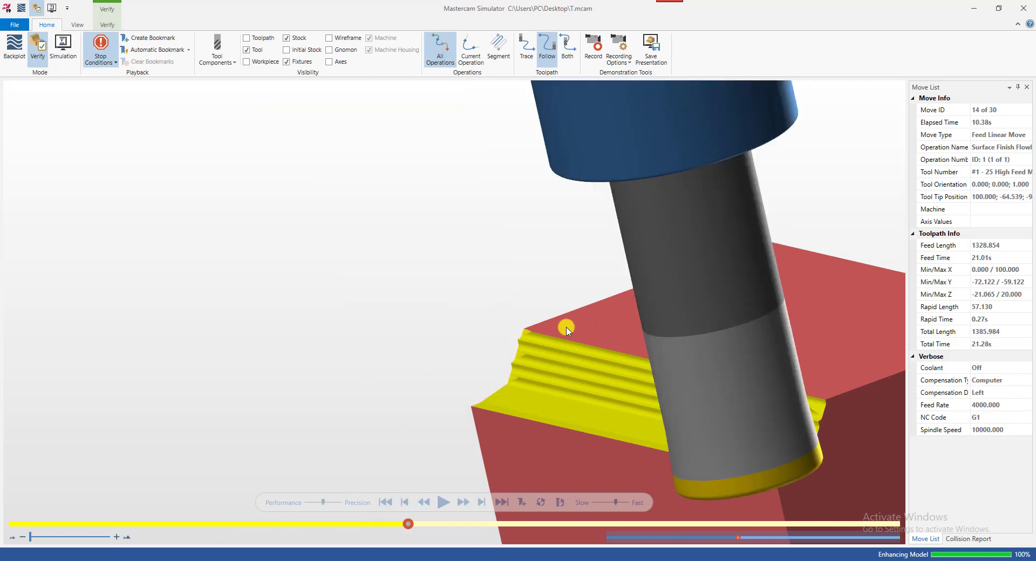
key("Right")
key("Right")
key("Right")
key("Right")
key("Right")
key("Right")
key("Right")
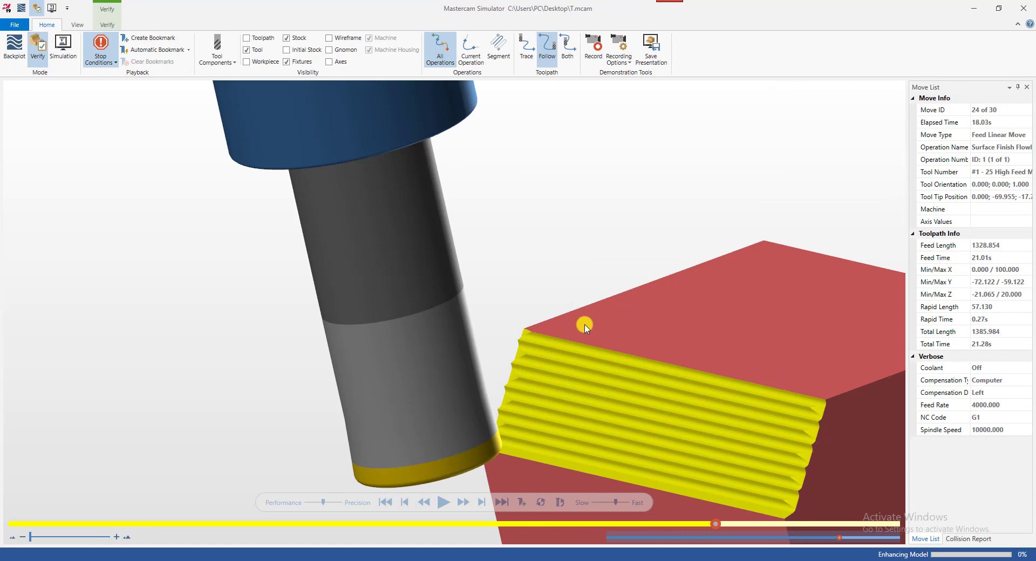
scroll(593, 326, "down", 8)
scroll(677, 324, "up", 10)
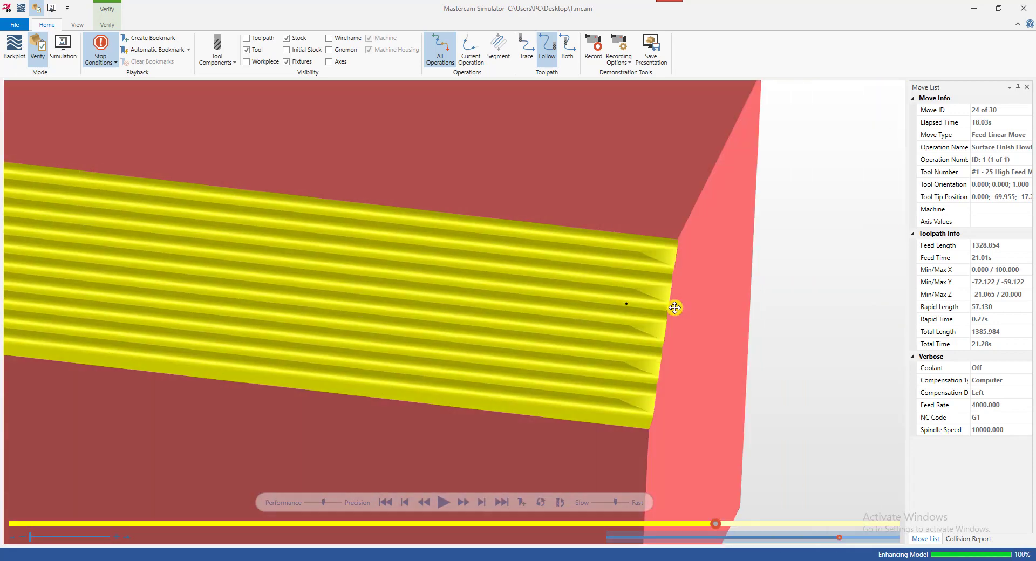
middle_click_drag(674, 307, 653, 277)
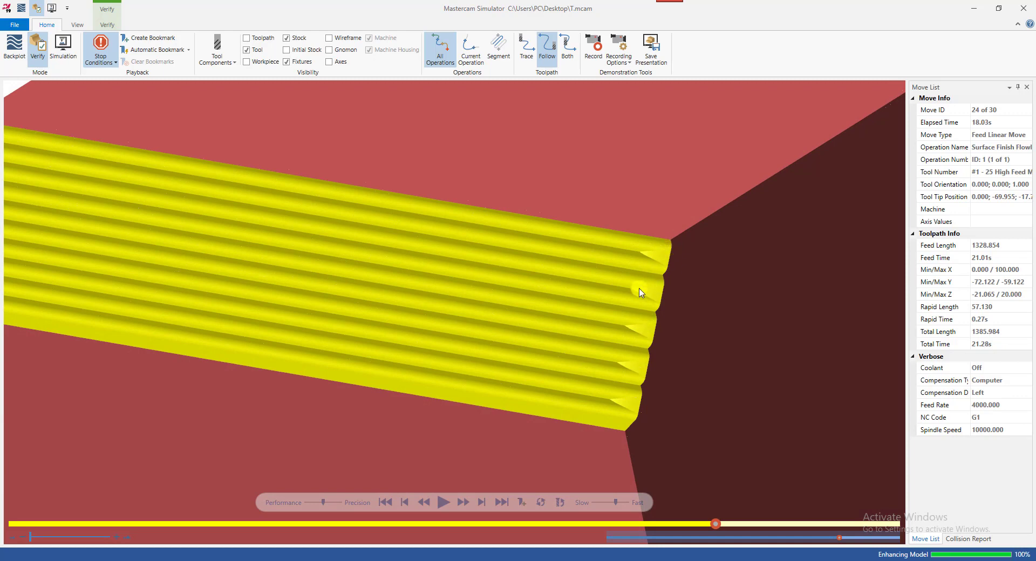
scroll(677, 278, "down", 10)
middle_click_drag(666, 285, 690, 285)
scroll(683, 281, "down", 4)
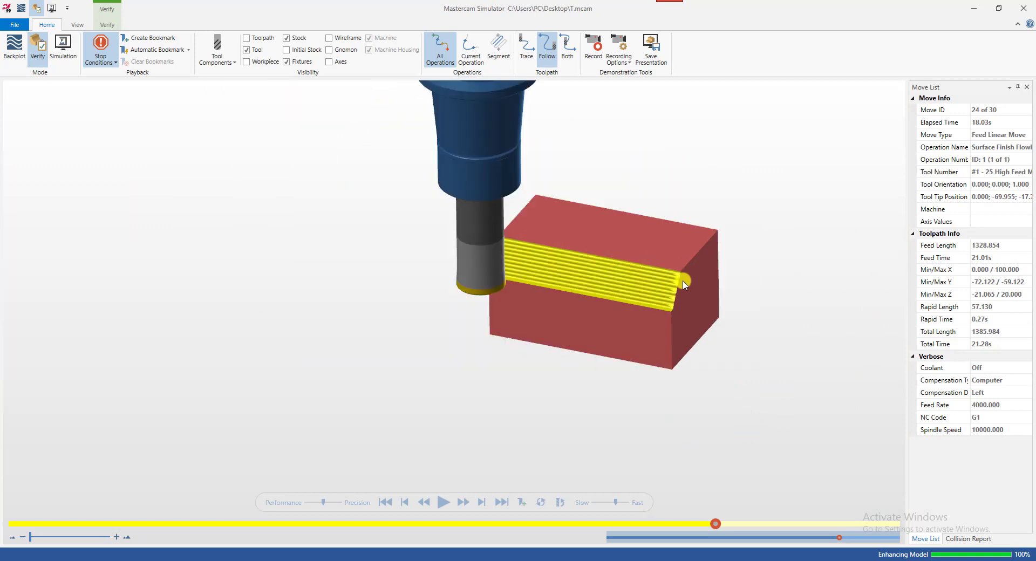
Drag the playback from move 24 through 27 to move 29
left_click_drag(715, 526, 867, 525)
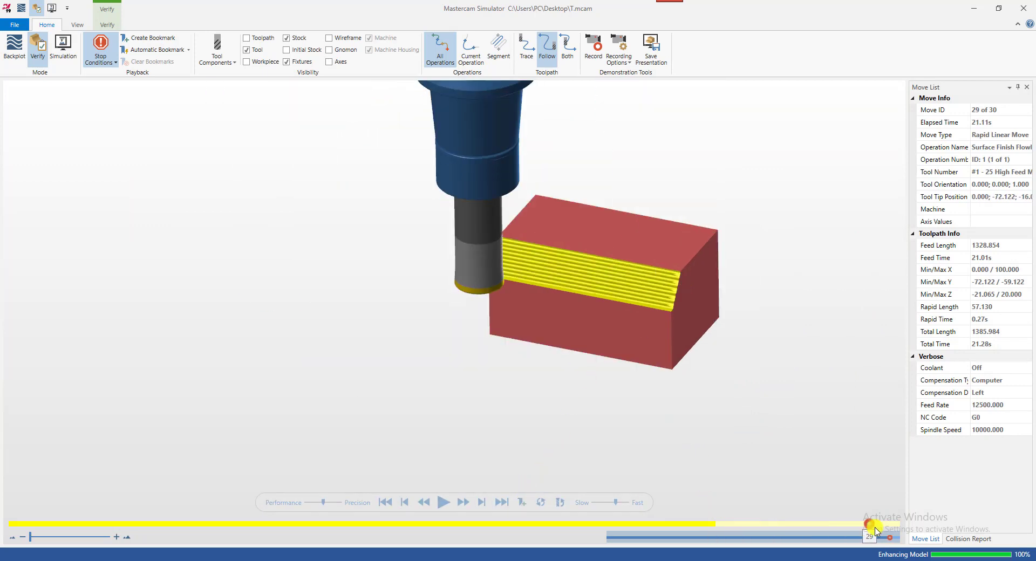
left_click_drag(700, 356, 663, 286)
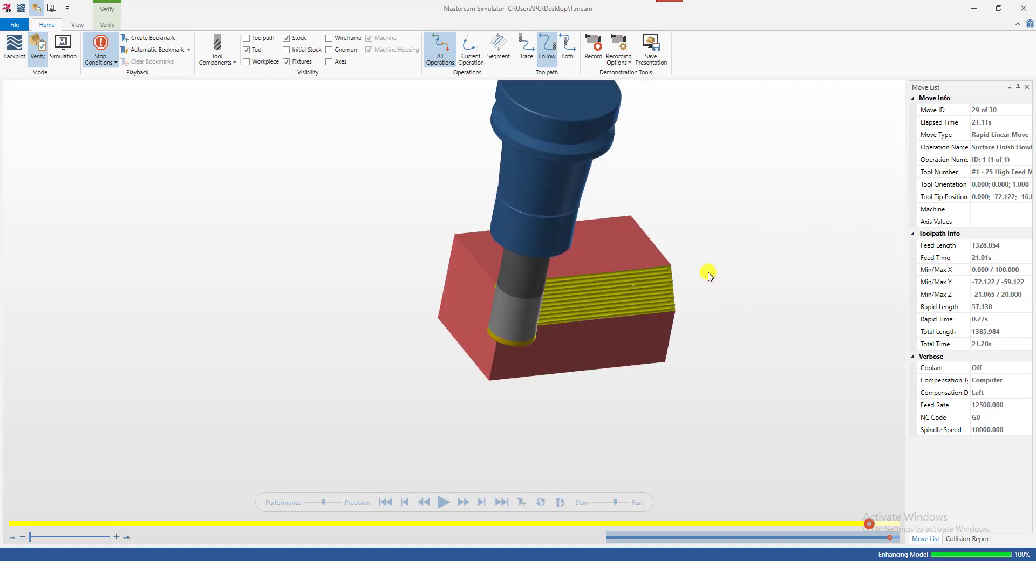
scroll(684, 276, "up", 3)
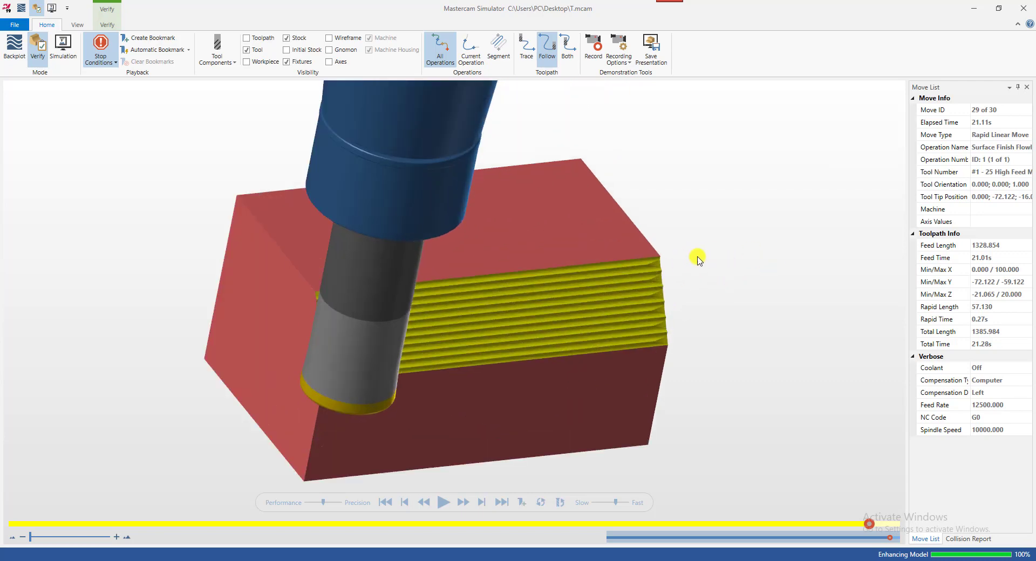
scroll(692, 258, "down", 1)
scroll(614, 283, "down", 3)
middle_click_drag(614, 283, 576, 294)
Inspect the fully cut striped top face from several angles, then close the simulator
scroll(527, 276, "up", 4)
scroll(650, 346, "down", 4)
middle_click_drag(681, 329, 654, 324)
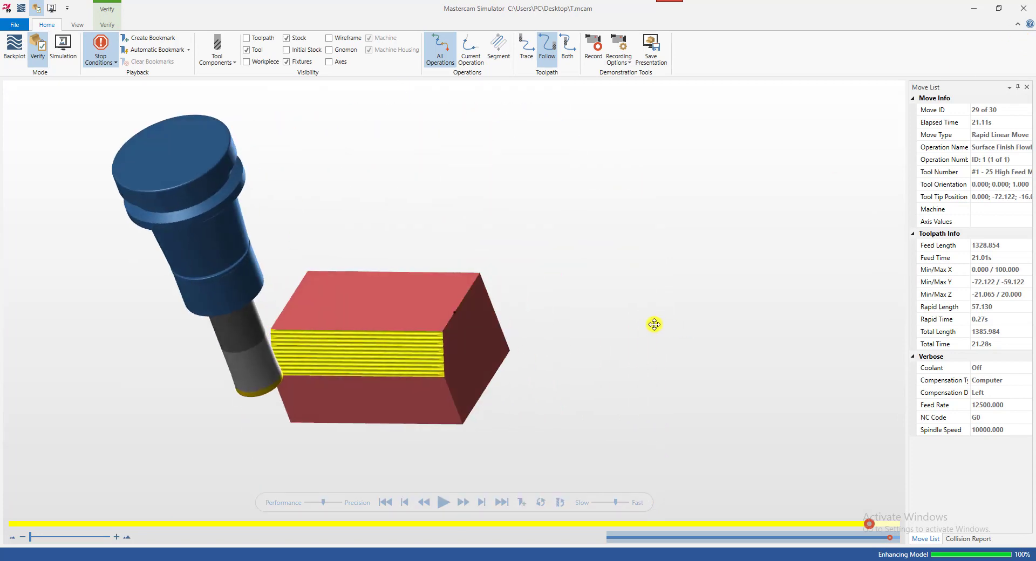
scroll(328, 354, "down", 2)
middle_click_drag(329, 357, 393, 342)
scroll(367, 350, "up", 4)
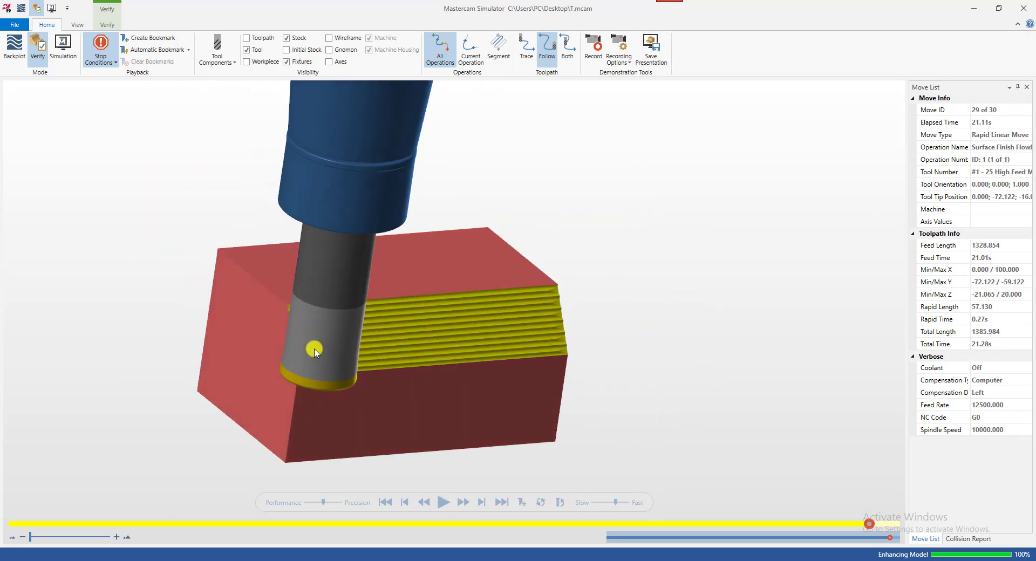
middle_click_drag(318, 359, 340, 353)
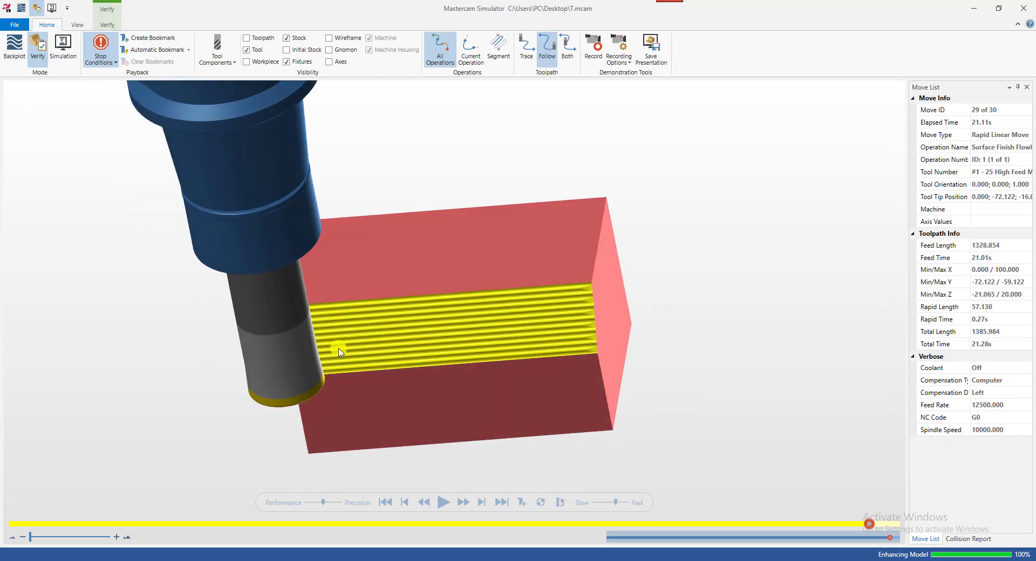
left_click(1023, 8)
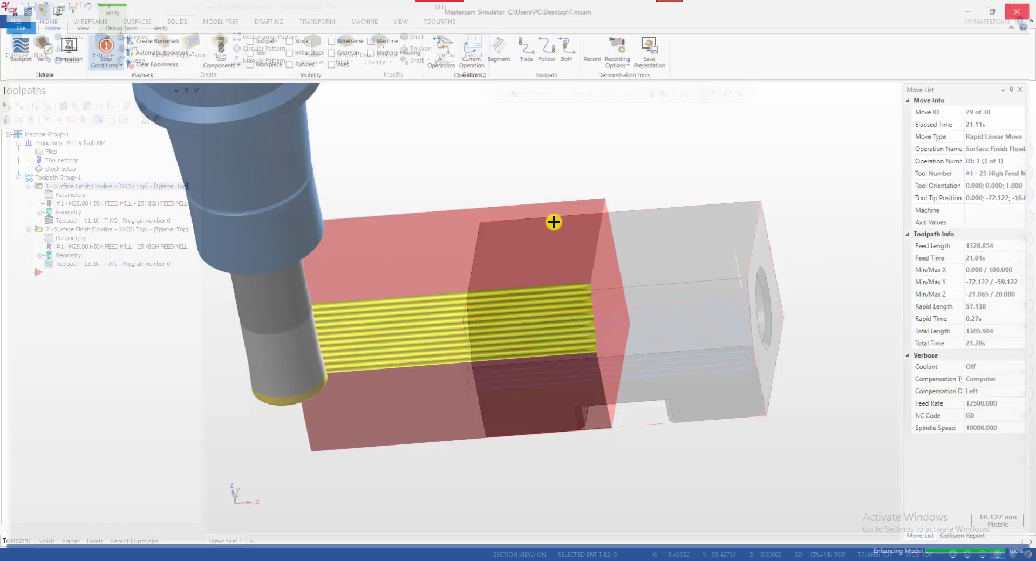
left_click(84, 231)
scroll(544, 271, "up", 2)
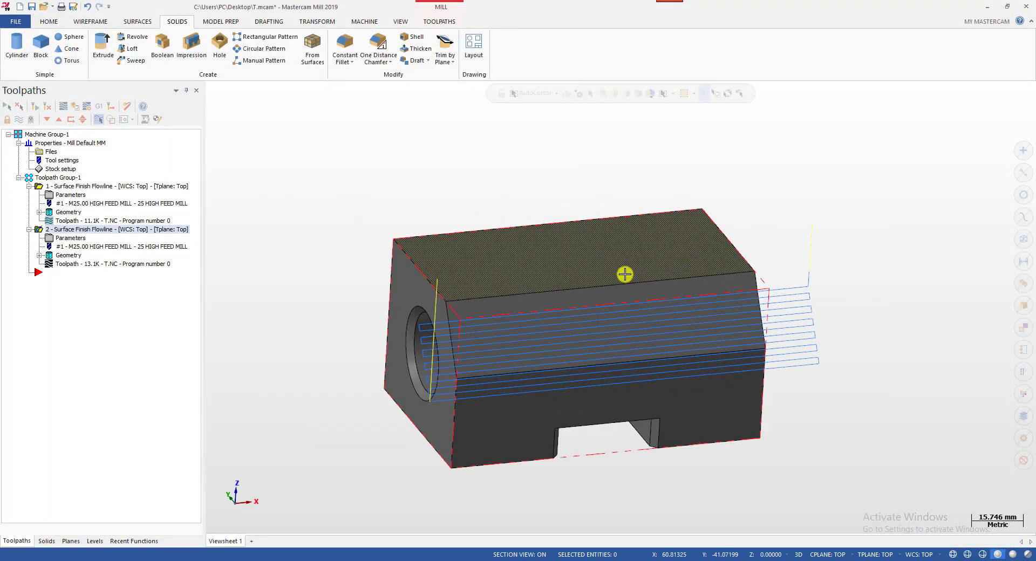
left_click(82, 186)
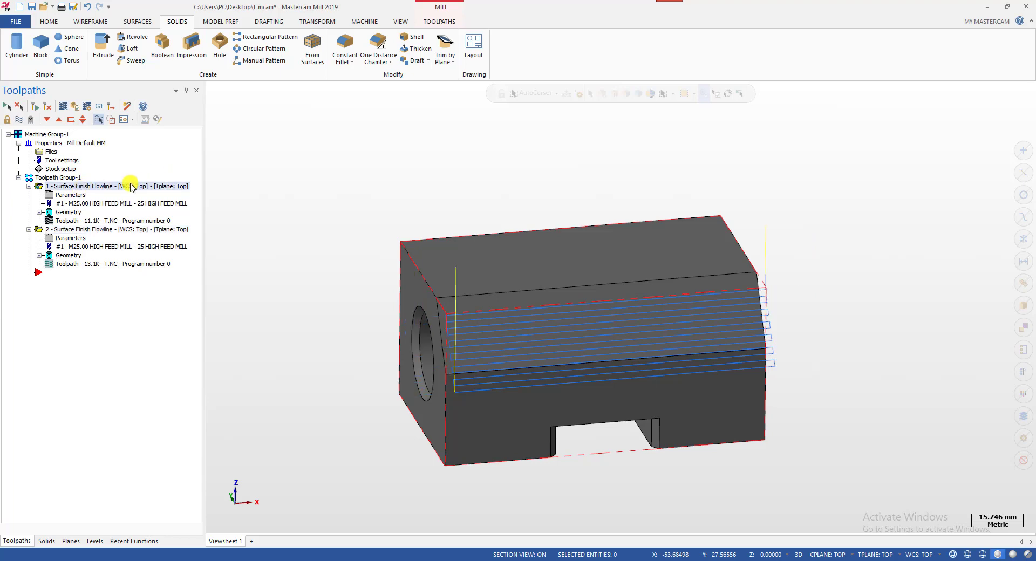
left_click(113, 233)
middle_click_drag(405, 248, 696, 302)
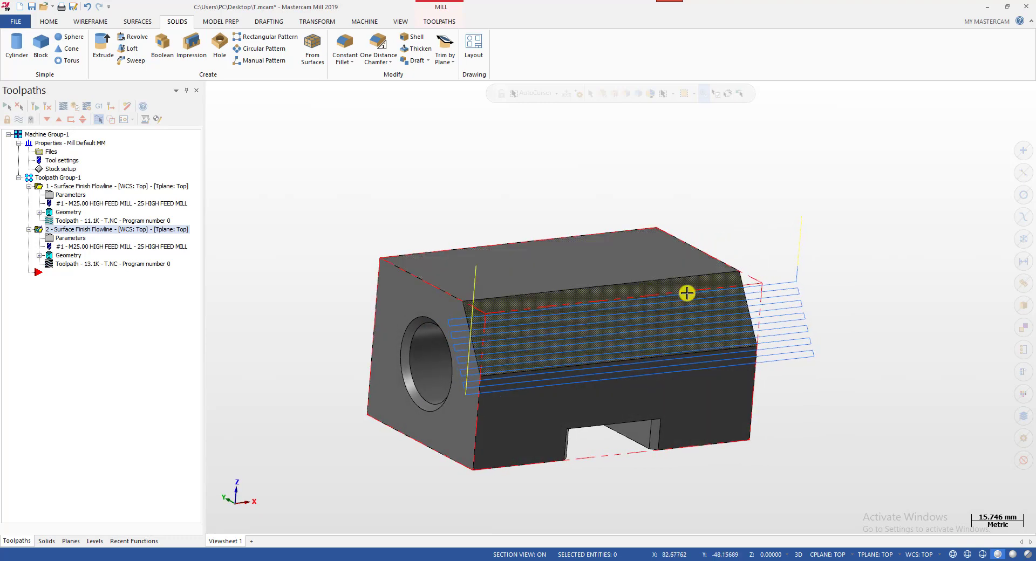
middle_click_drag(625, 213, 615, 212)
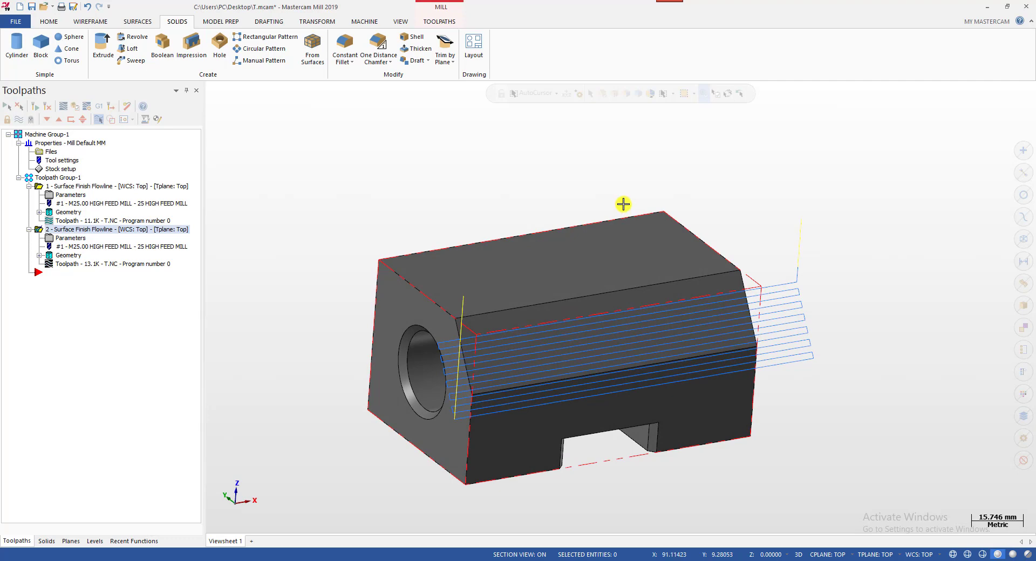
scroll(803, 276, "up", 2)
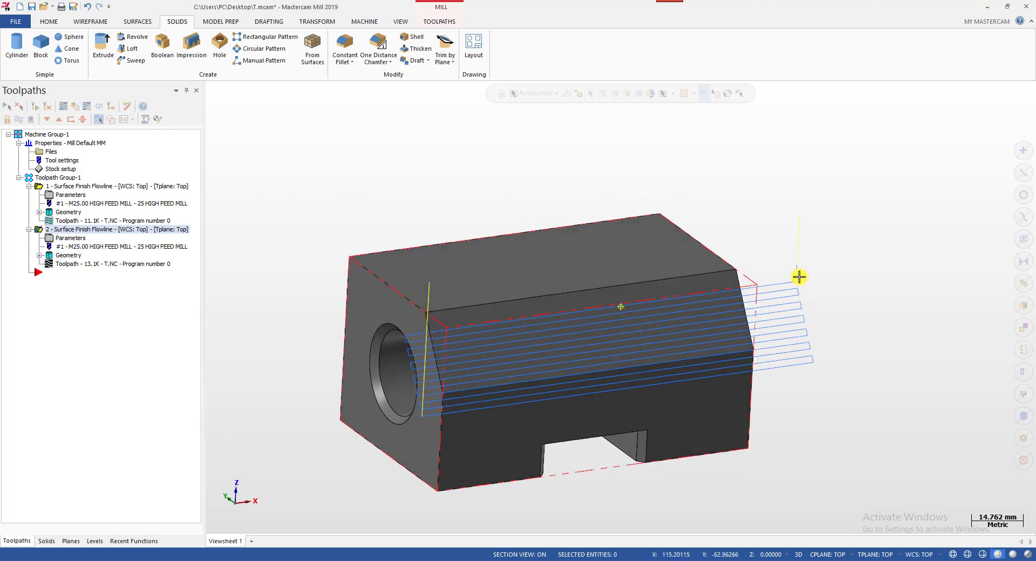
left_click(66, 187)
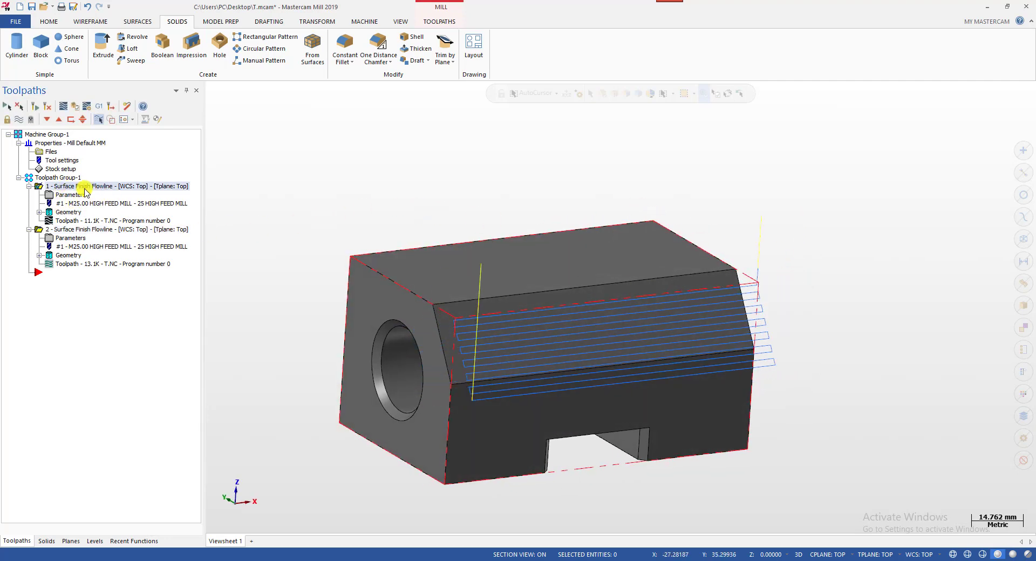
Inspect the first flowline operation's gap settings, then close its parameter dialogs
left_click(69, 195)
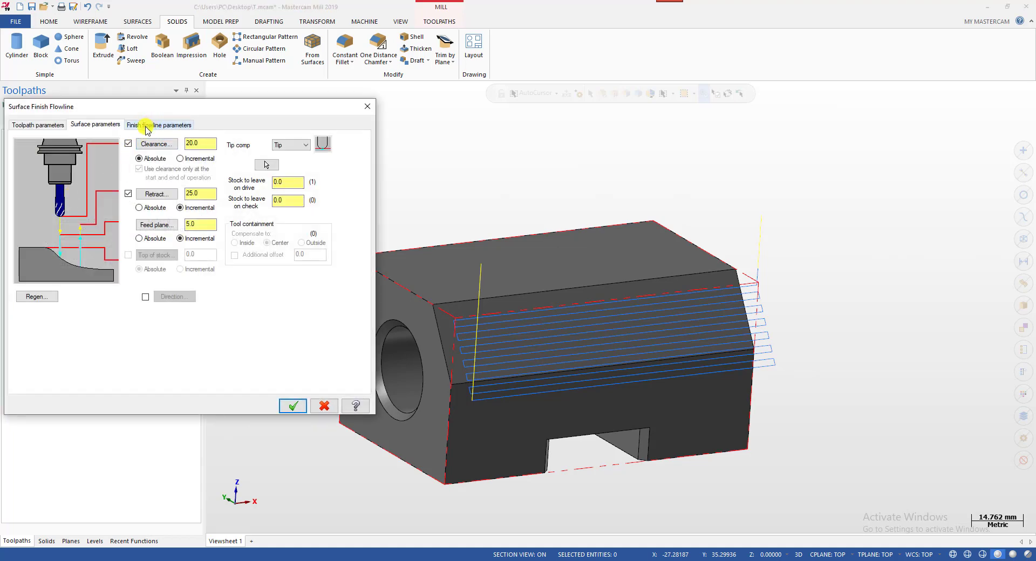
left_click(146, 126)
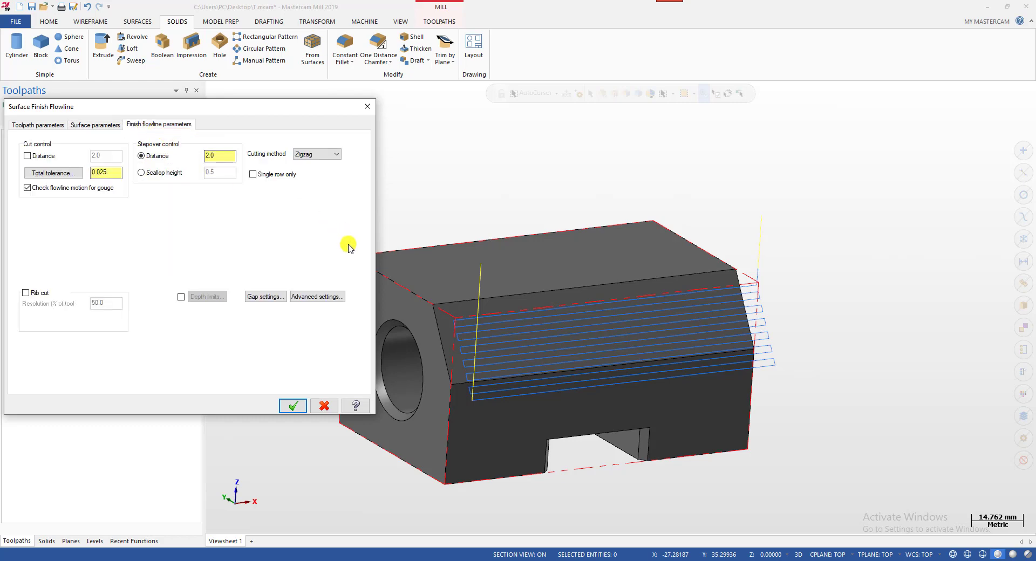
left_click(263, 298)
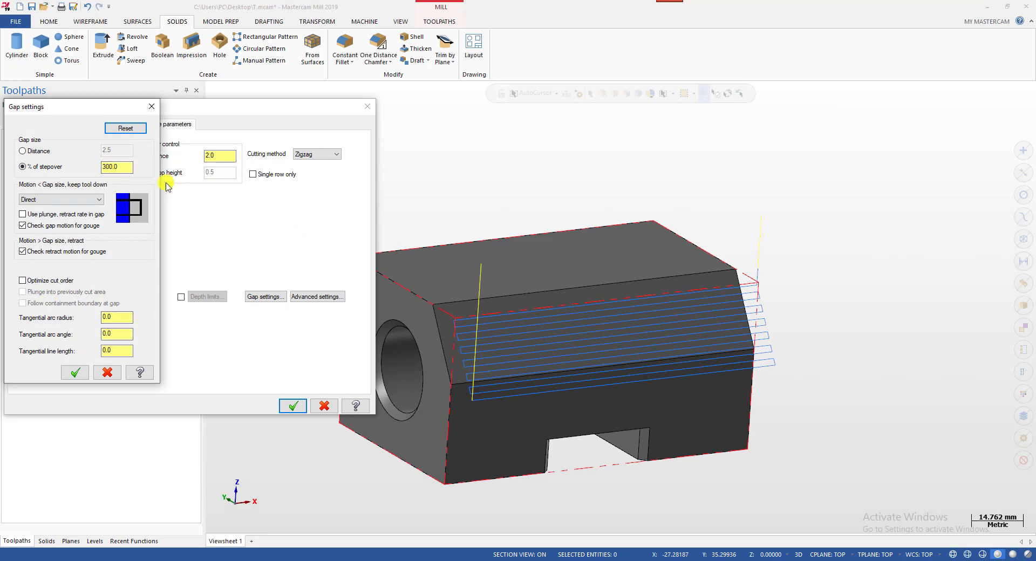
left_click_drag(32, 107, 189, 98)
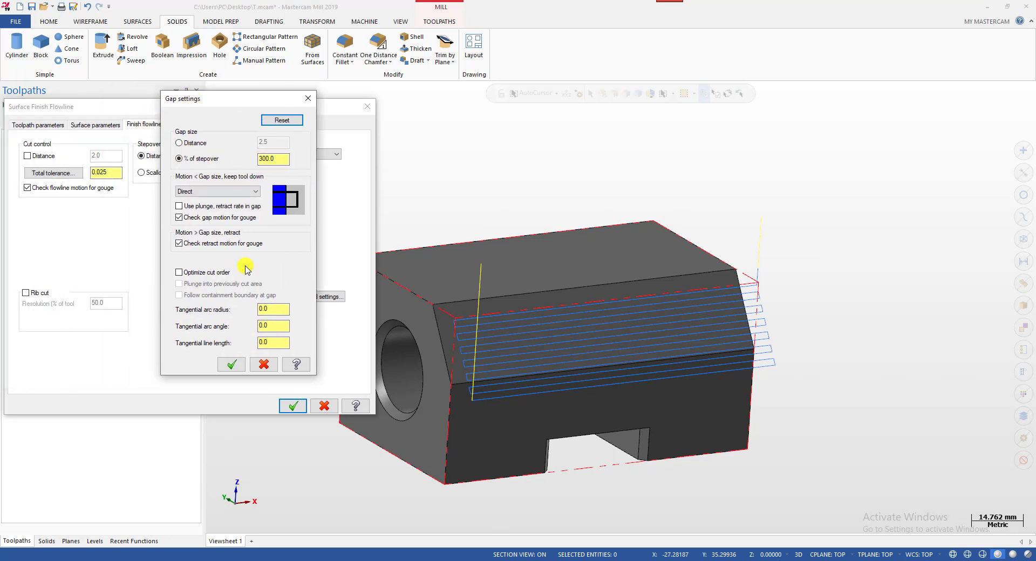
left_click(273, 325)
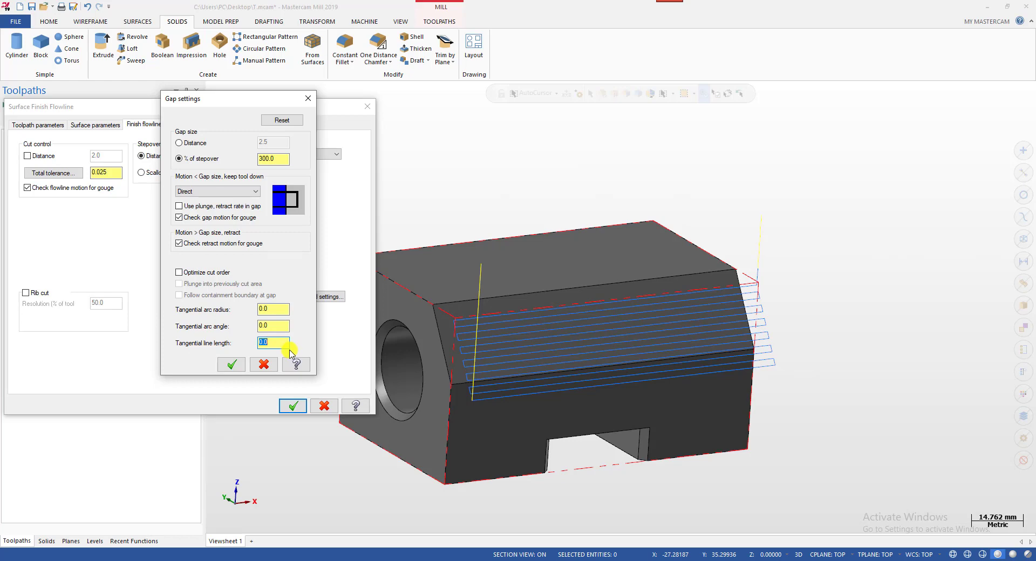
left_click(308, 100)
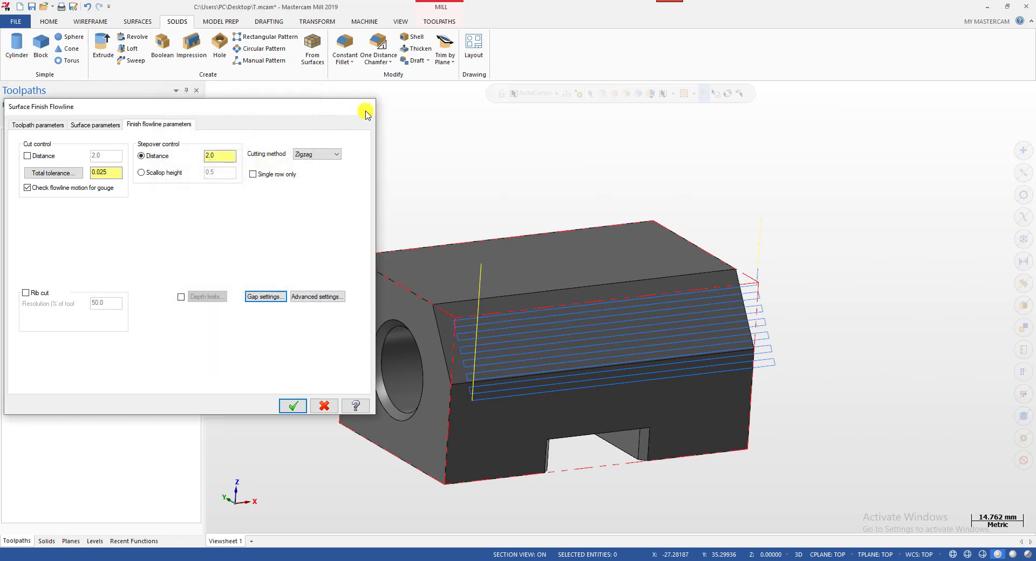
left_click(365, 111)
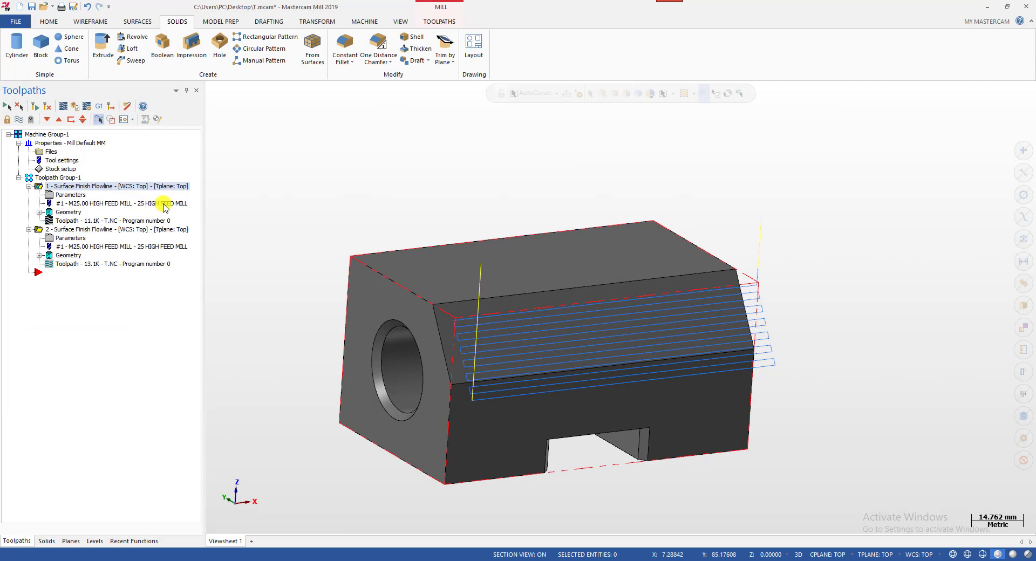
Reopen the gap settings, enter tangential line length 15, and accept both dialogs
left_click(72, 199)
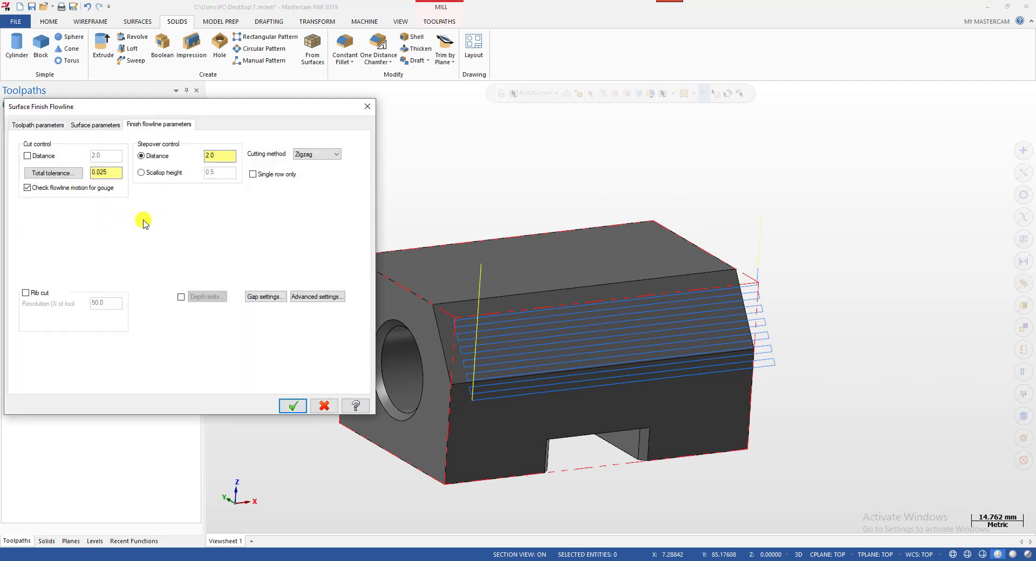
left_click(266, 297)
double_click(277, 341)
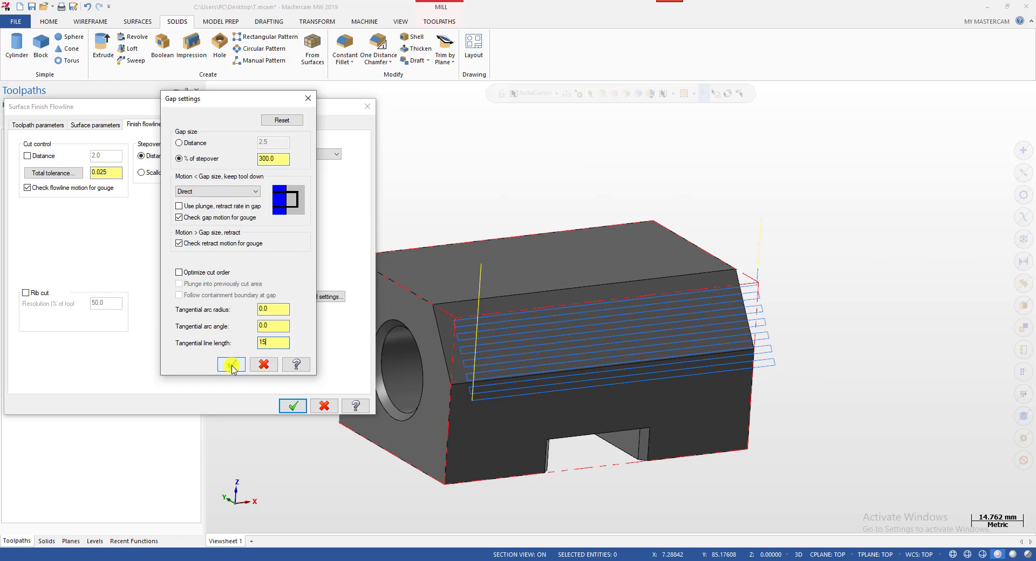
left_click(232, 363)
left_click(290, 406)
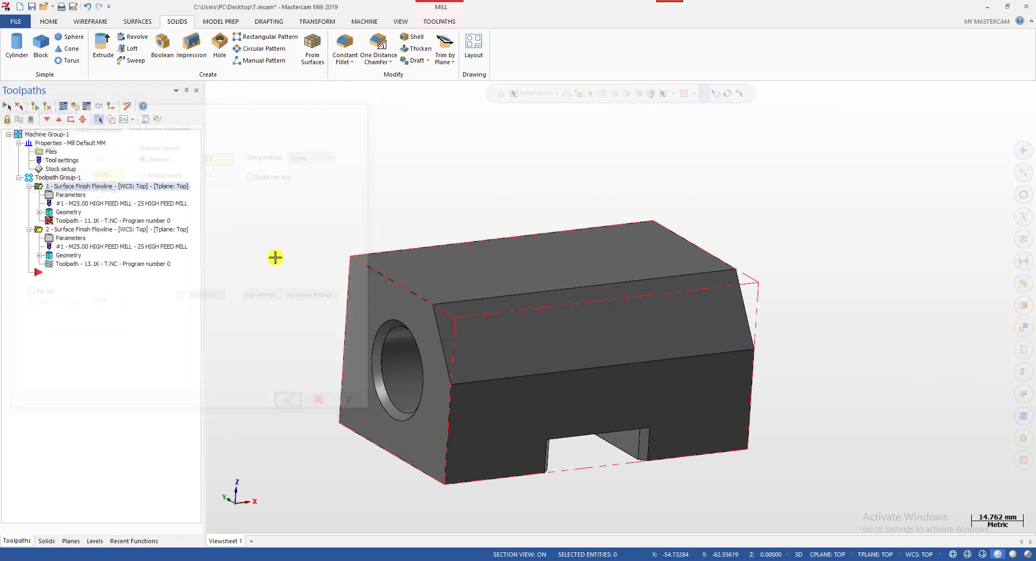
Regenerate the dirty flowline toolpath and backplot it along its passes
left_click(36, 108)
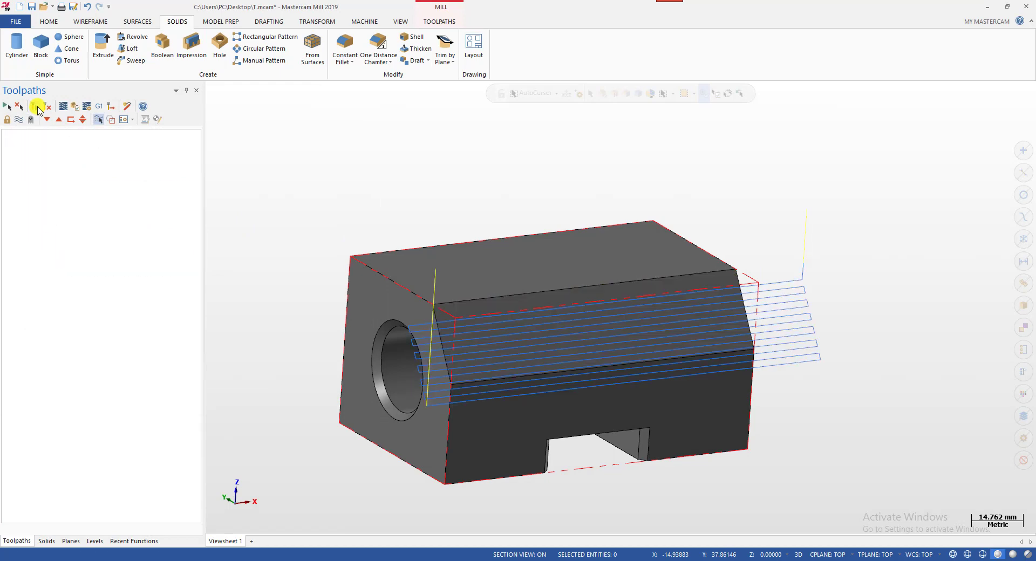
scroll(809, 360, "down", 2)
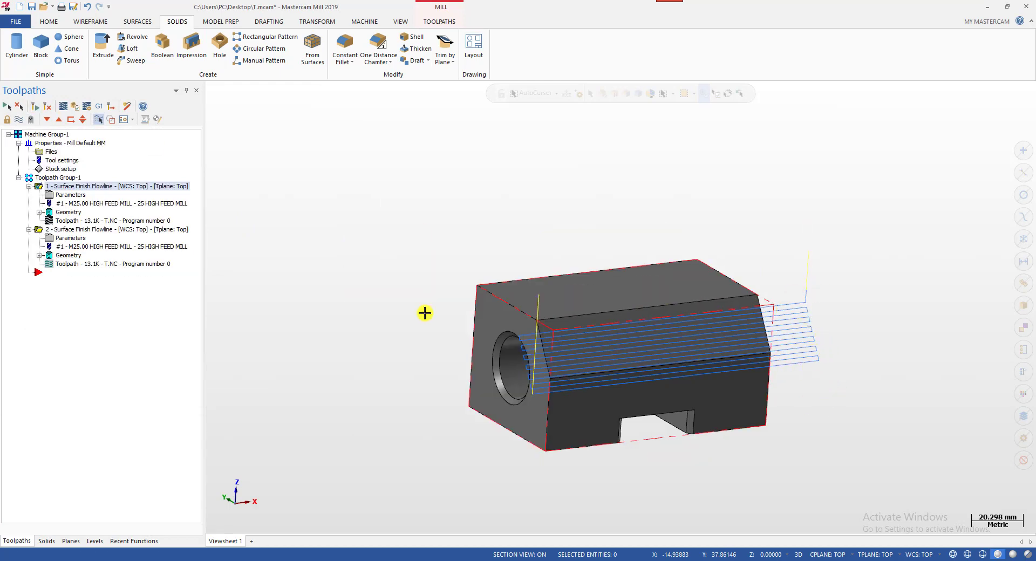
left_click(63, 221)
left_click_drag(374, 91, 660, 95)
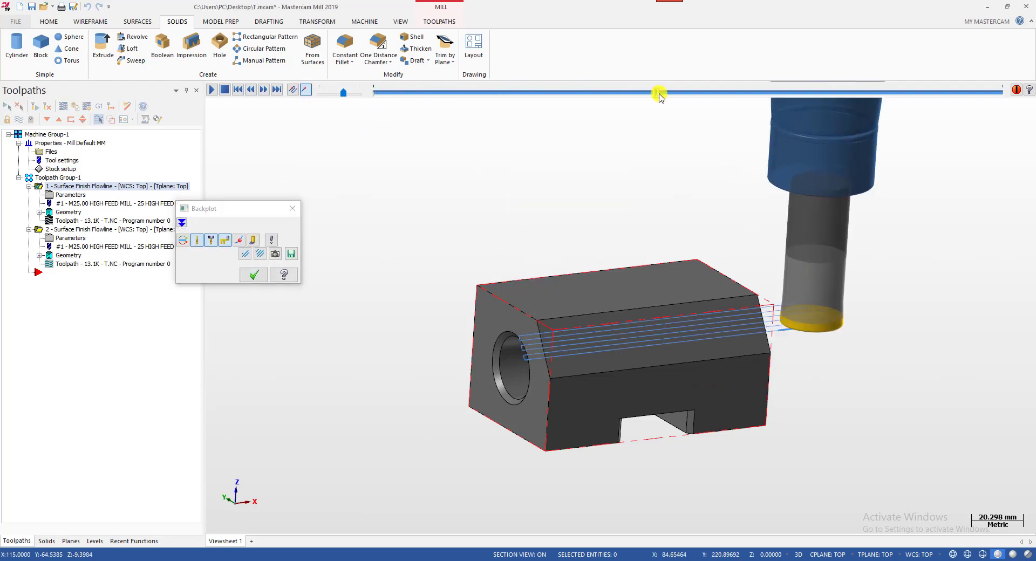
Orbit around the backplotted passes extending past the angled face, then close the backplot
scroll(804, 319, "up", 5)
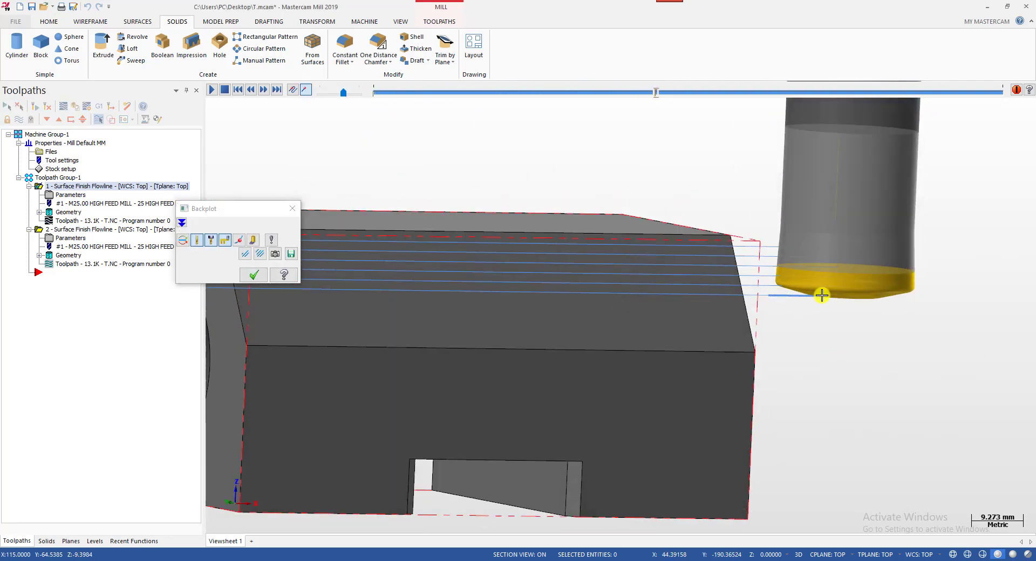
middle_click_drag(784, 298, 768, 275)
scroll(813, 273, "down", 3)
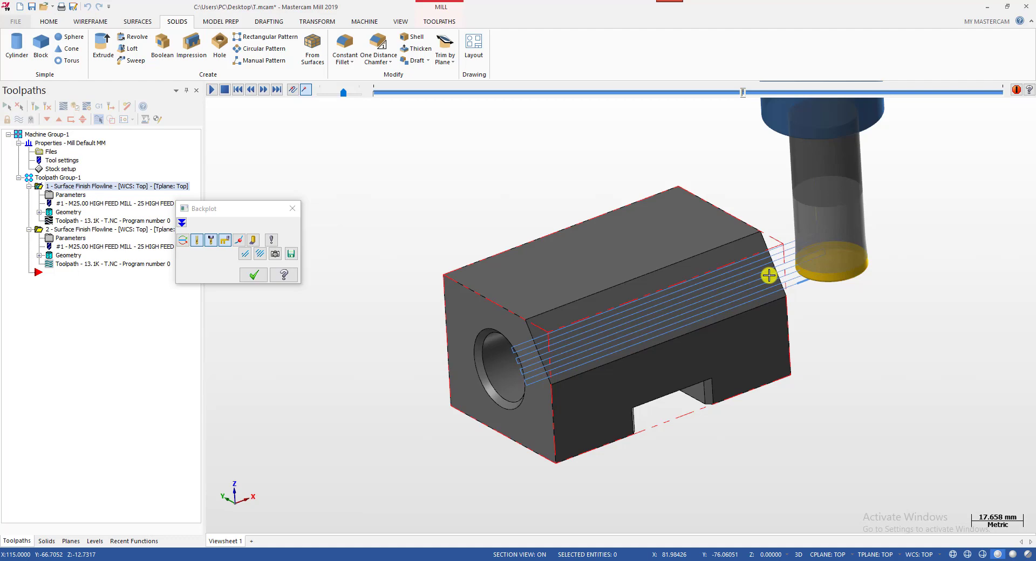
middle_click_drag(775, 314, 757, 278)
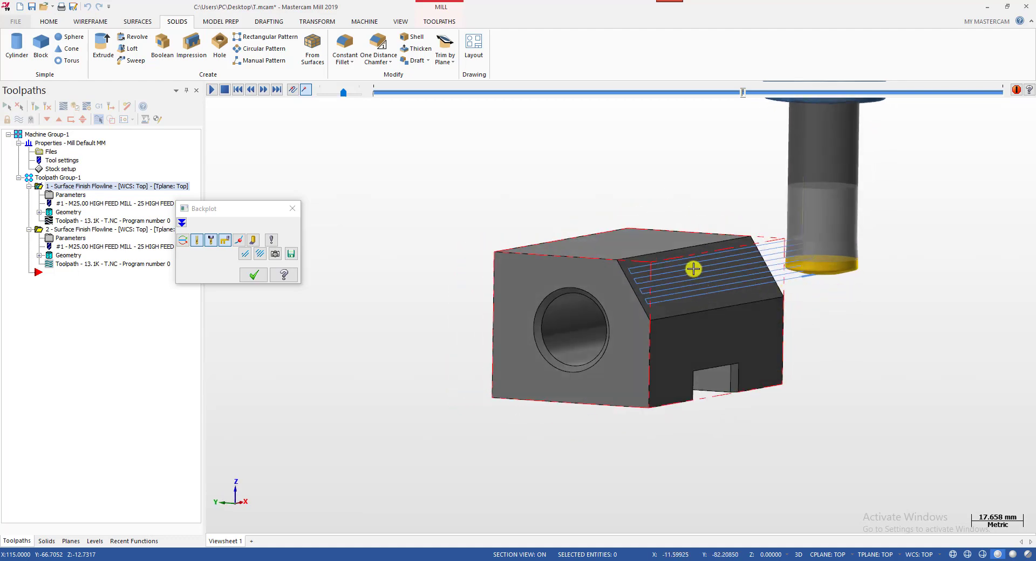
middle_click_drag(850, 276, 835, 249)
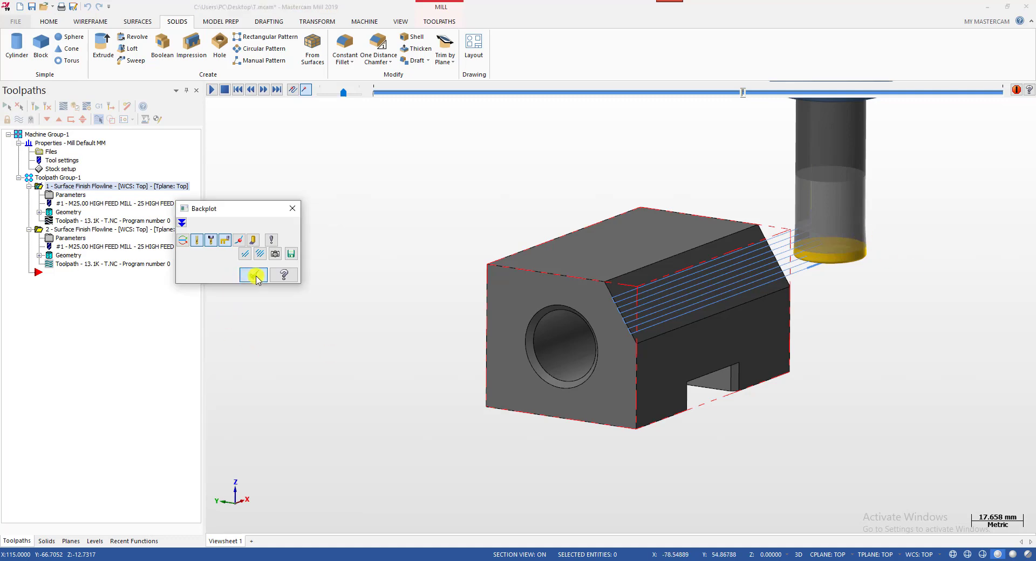
left_click(253, 274)
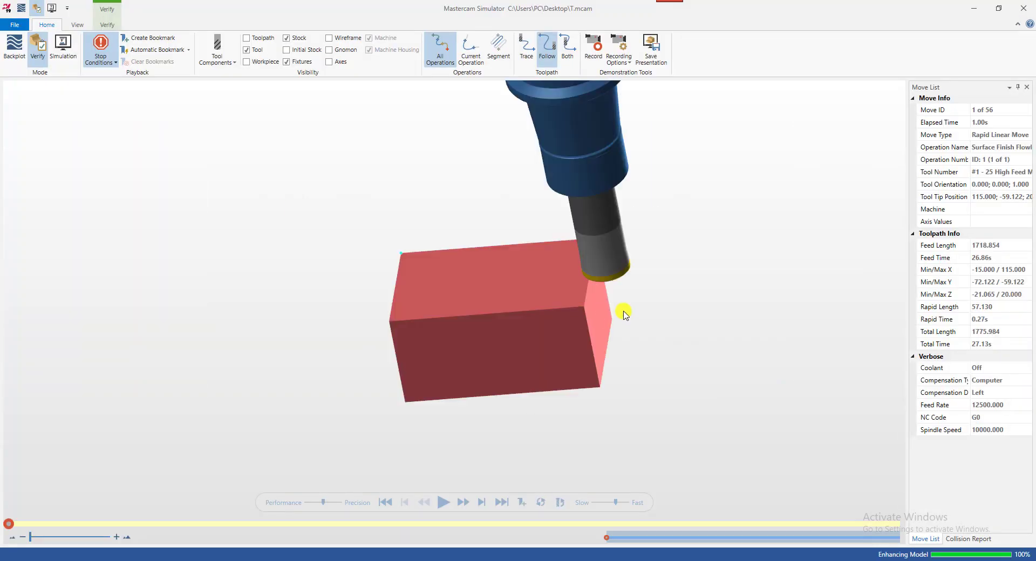
Start verifying the regenerated toolpath on the red stock, playing, pausing and stepping moves
middle_click_drag(624, 310, 662, 301)
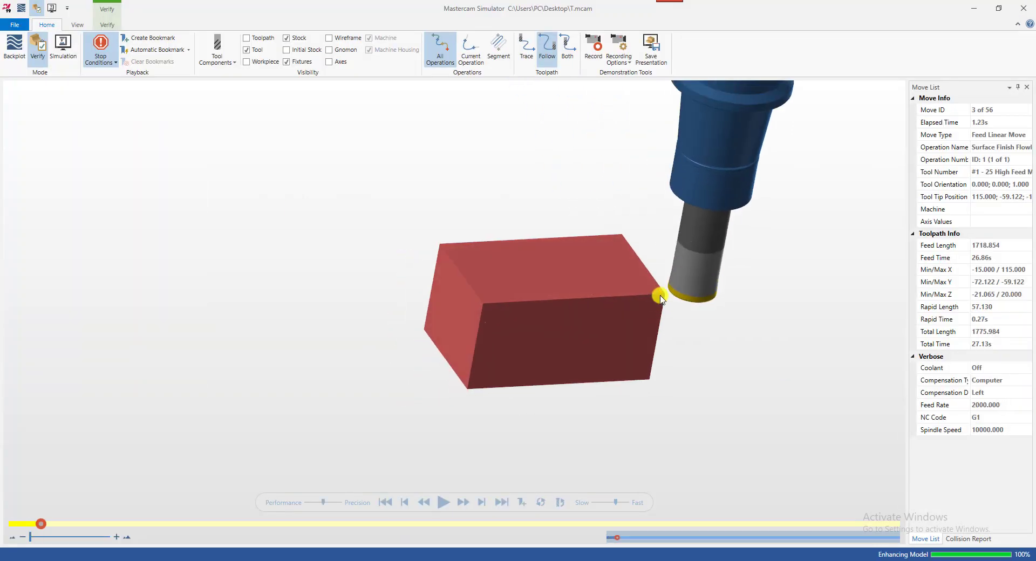
key("space")
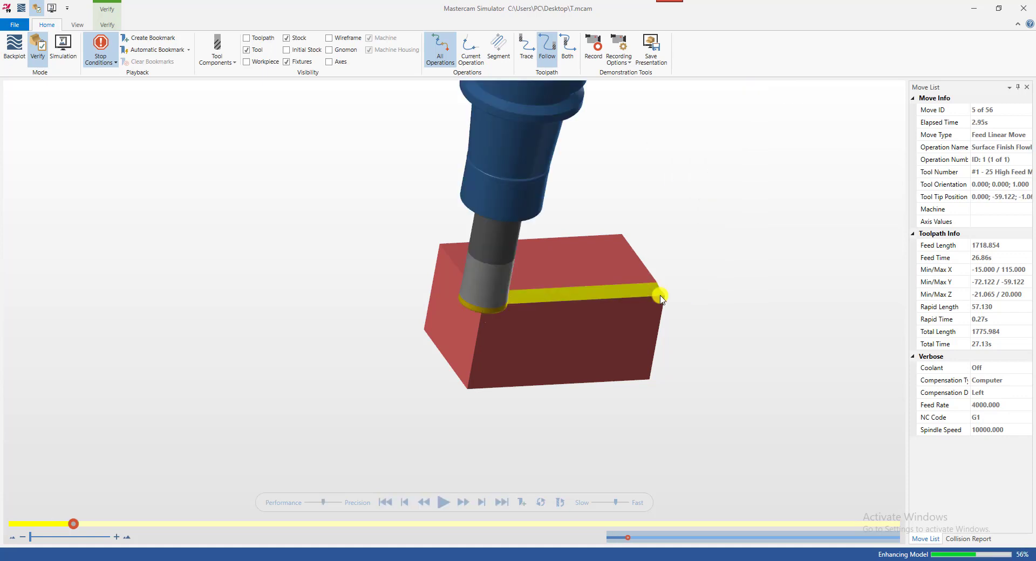
key("space")
middle_click_drag(670, 302, 641, 299)
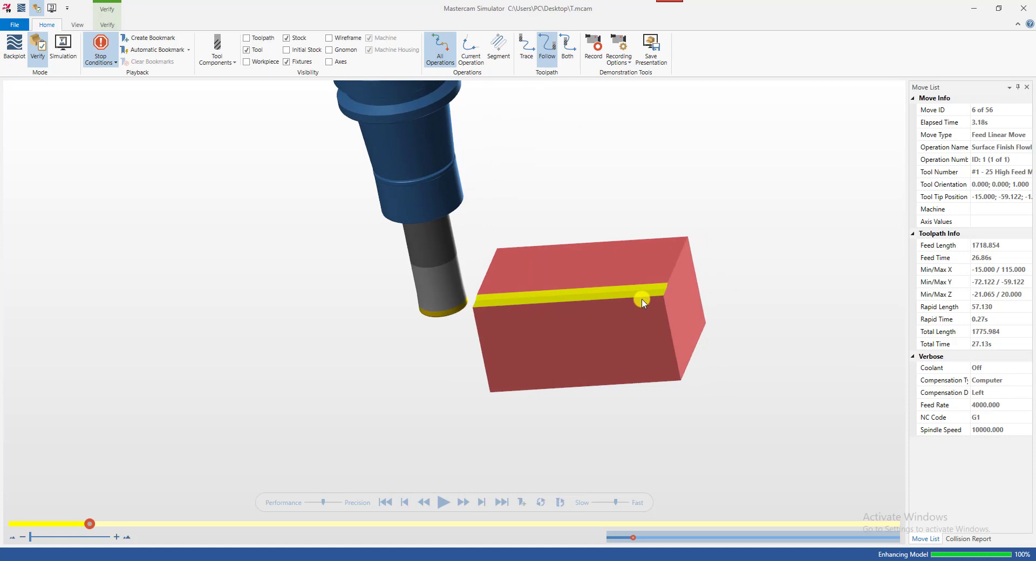
key("s")
key("space")
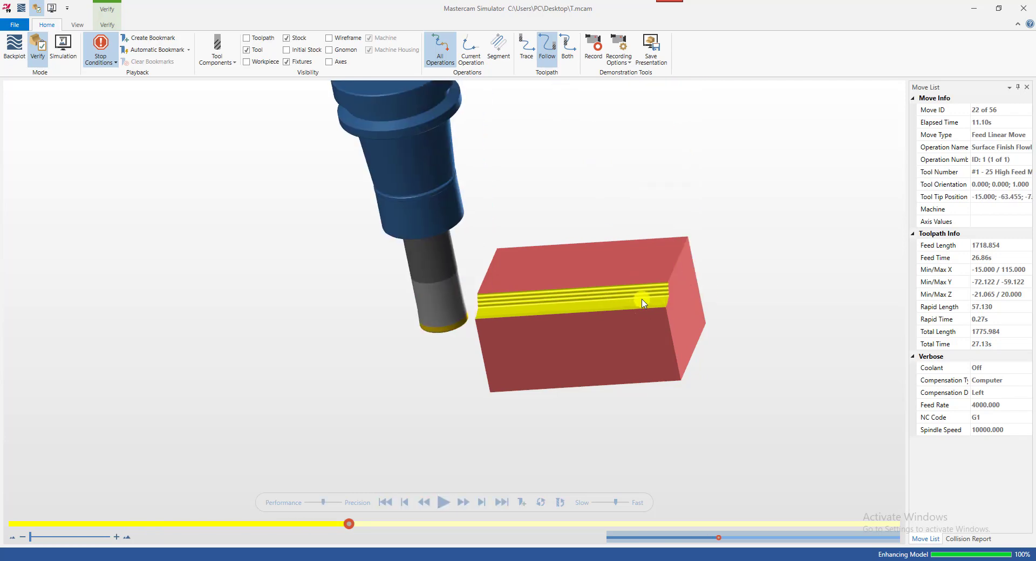
Run the cut to move 42 of 56 while rotating around the striped yellow passes
scroll(707, 280, "up", 5)
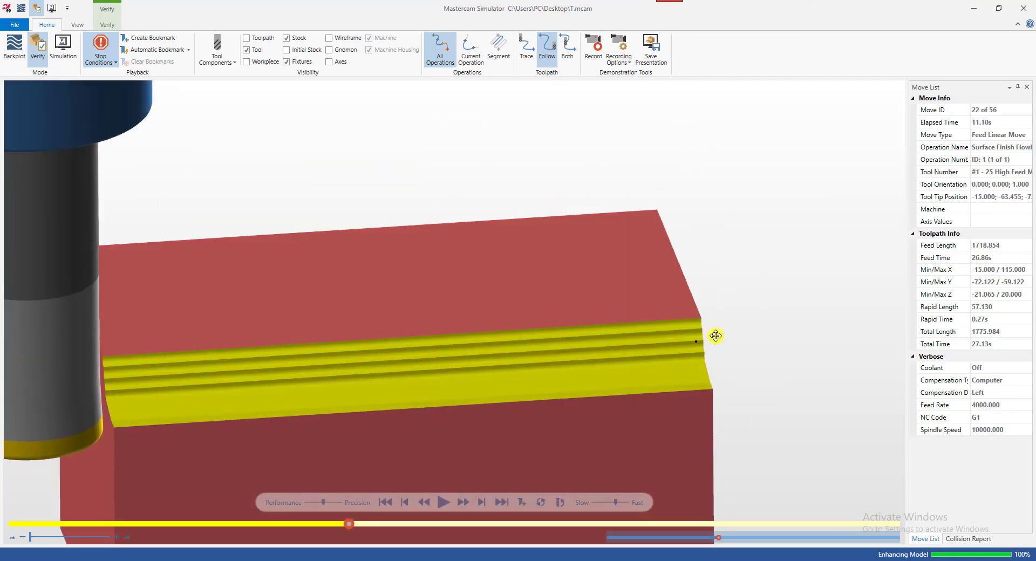
middle_click_drag(715, 335, 705, 317)
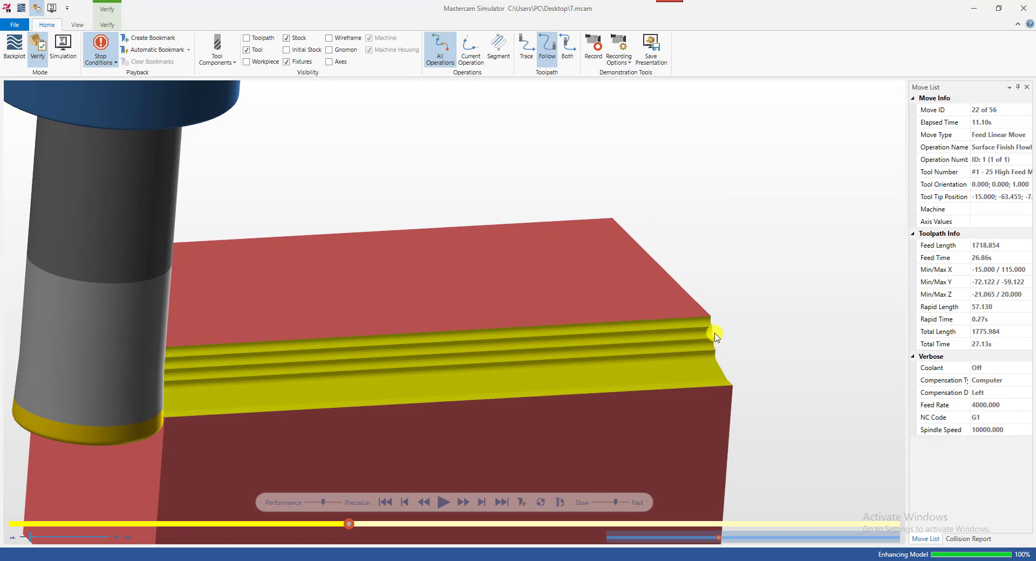
scroll(713, 340, "down", 2)
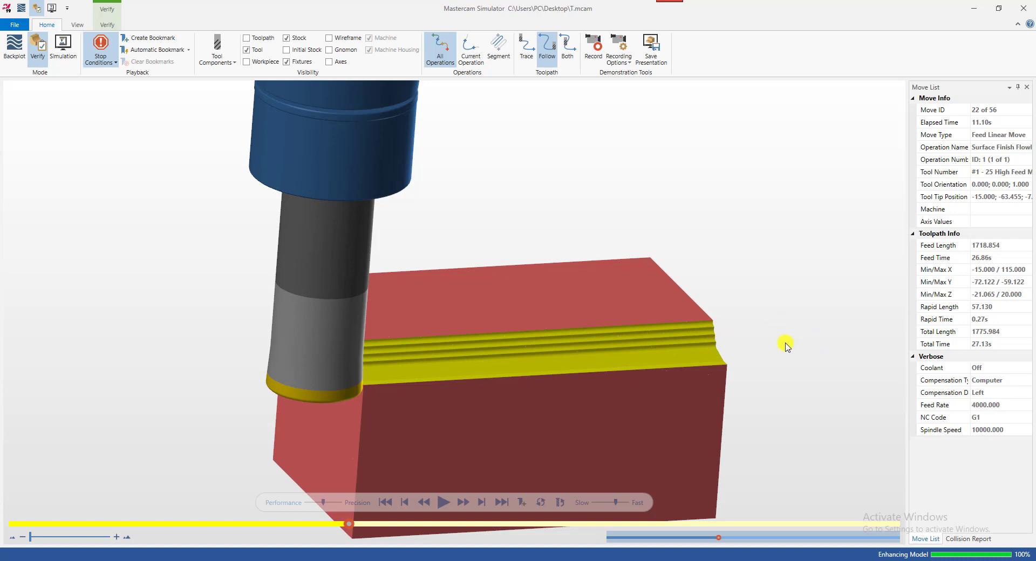
middle_click_drag(785, 340, 775, 341)
scroll(775, 319, "down", 2)
middle_click_drag(659, 353, 674, 332)
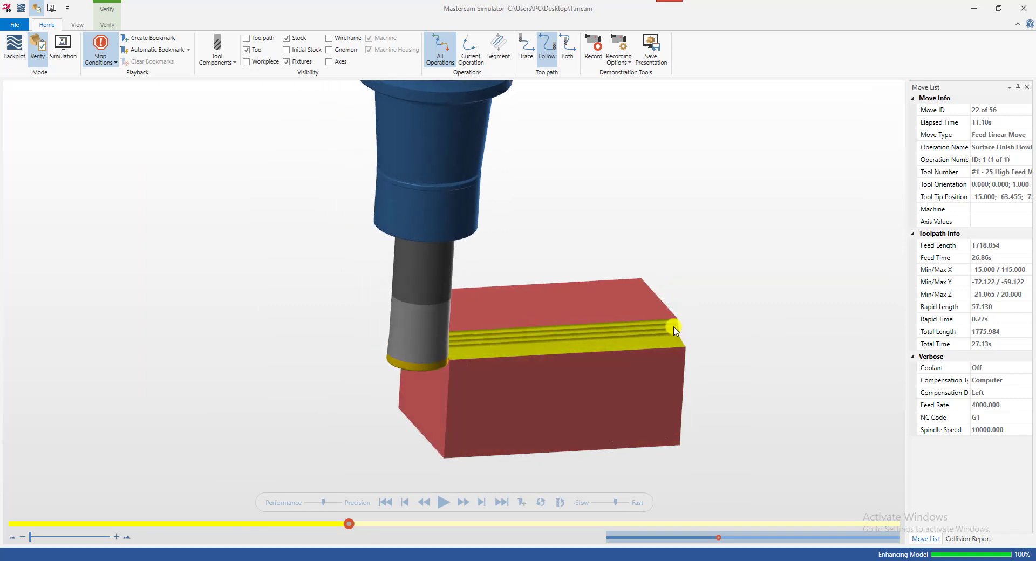
key("s")
key("s")
key("s")
key("s")
key("s")
key("s")
key("s")
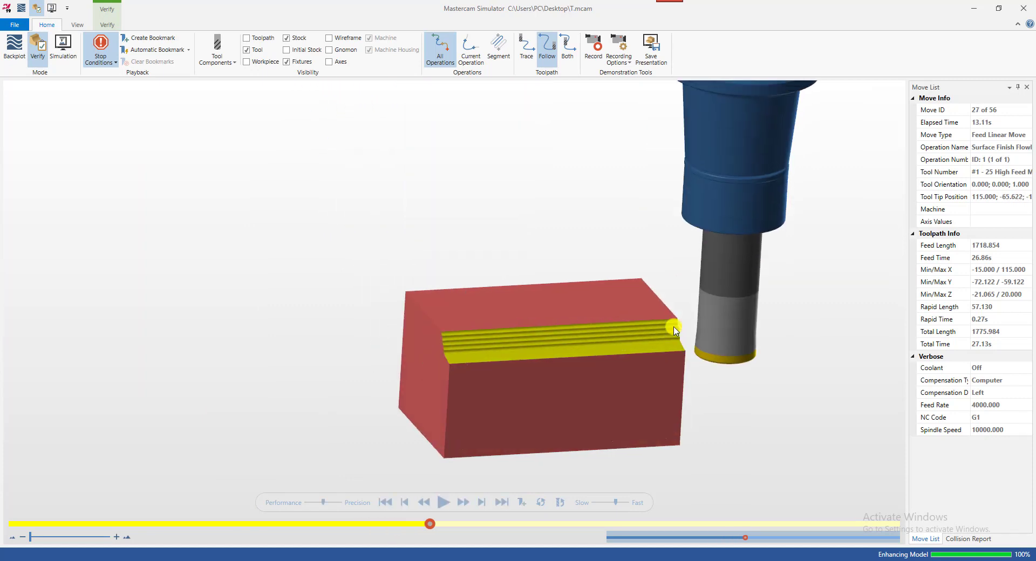
key("space")
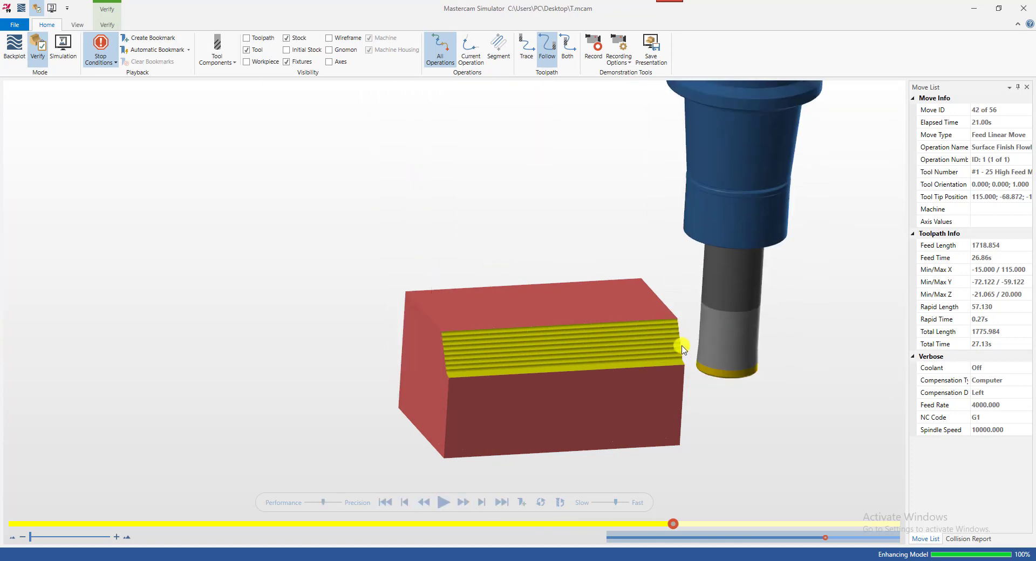
scroll(675, 339, "up", 5)
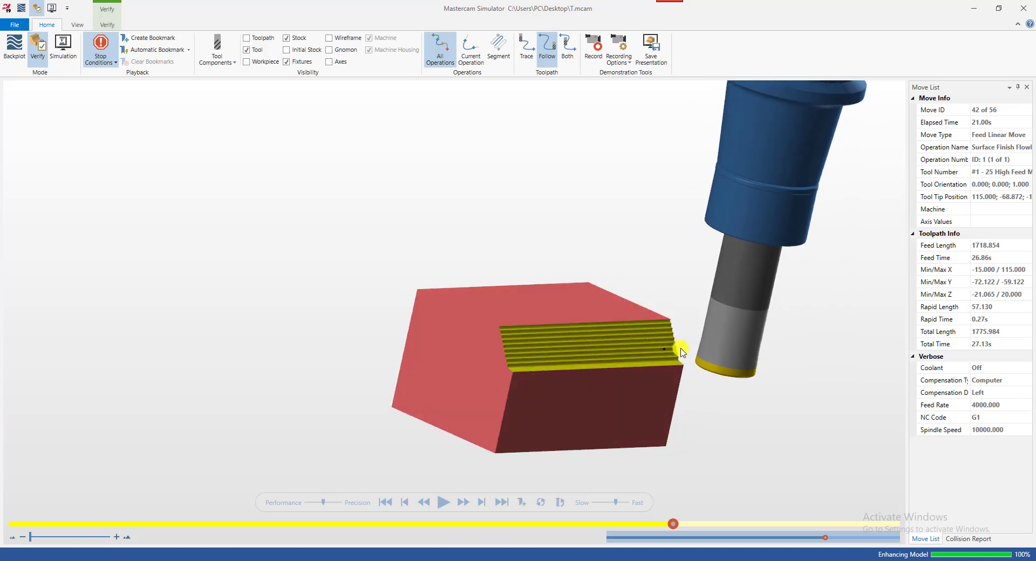
scroll(675, 339, "up", 1)
scroll(682, 326, "down", 4)
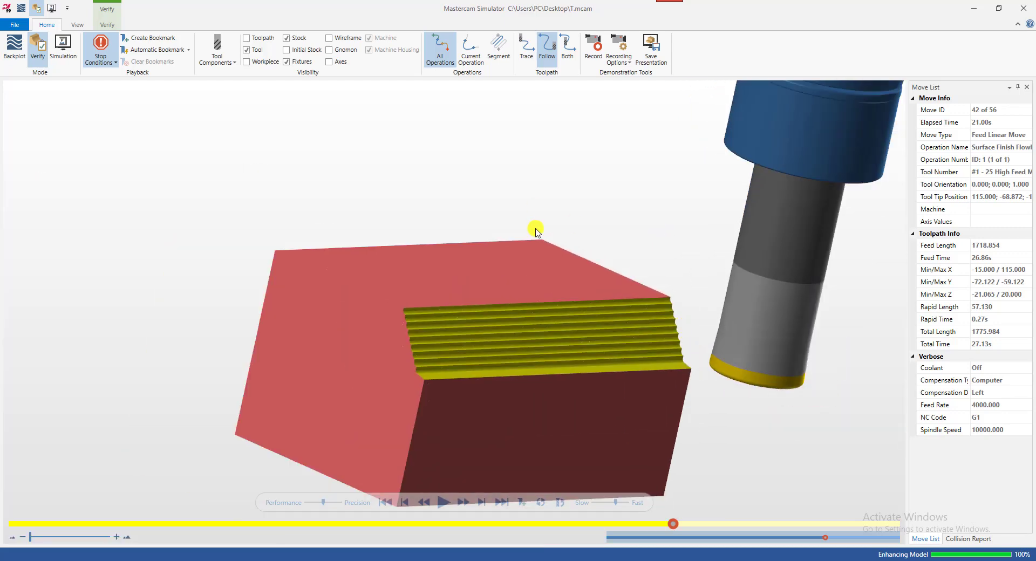
Turn on Toolpath visibility on the Home tab so toolpath lines overlay the stock
left_click(104, 27)
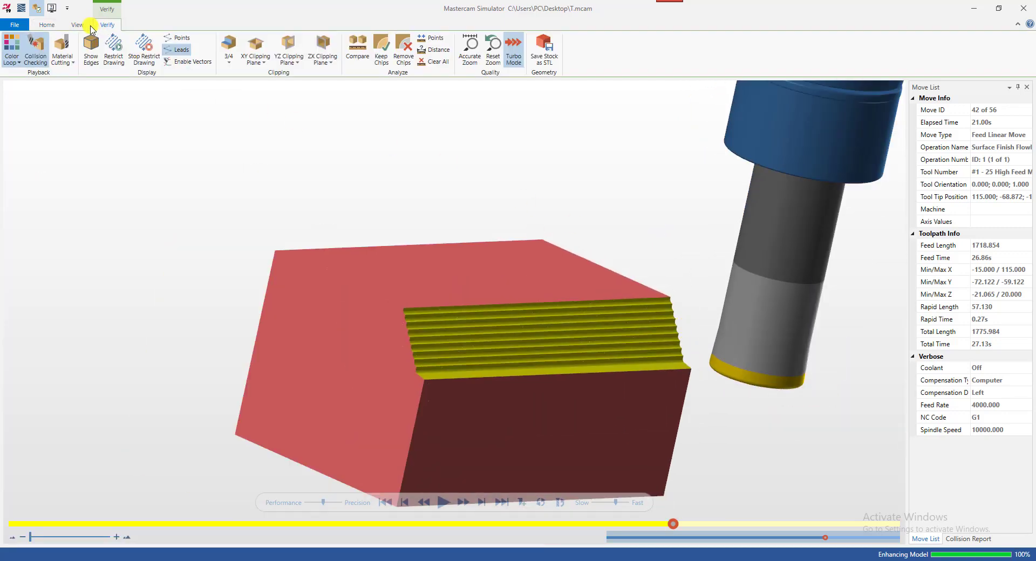
left_click(76, 25)
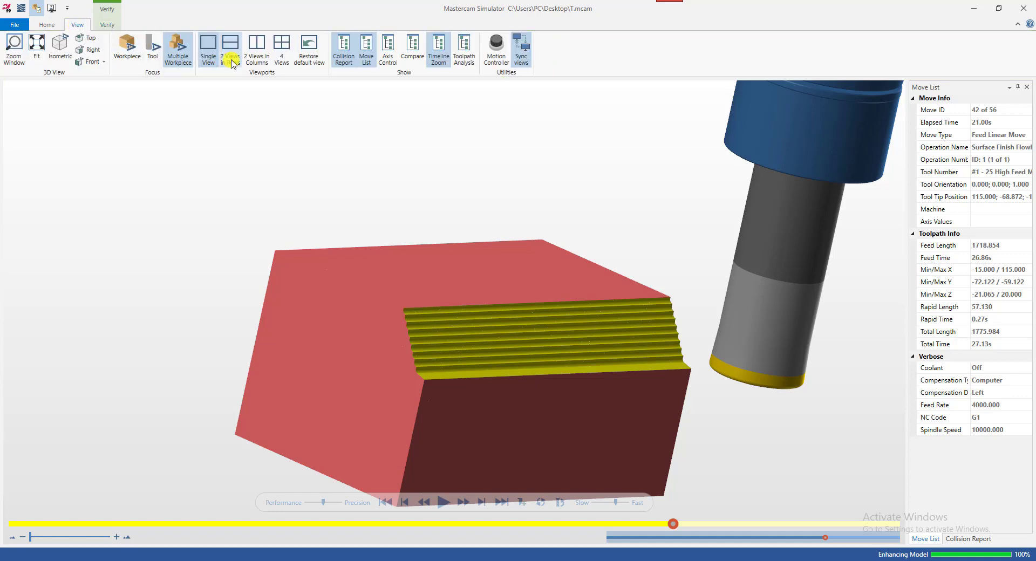
left_click(44, 24)
left_click(263, 39)
View the fully cut top face at move 55 of 56 from above, then close the simulator
scroll(405, 316, "down", 3)
scroll(537, 287, "up", 6)
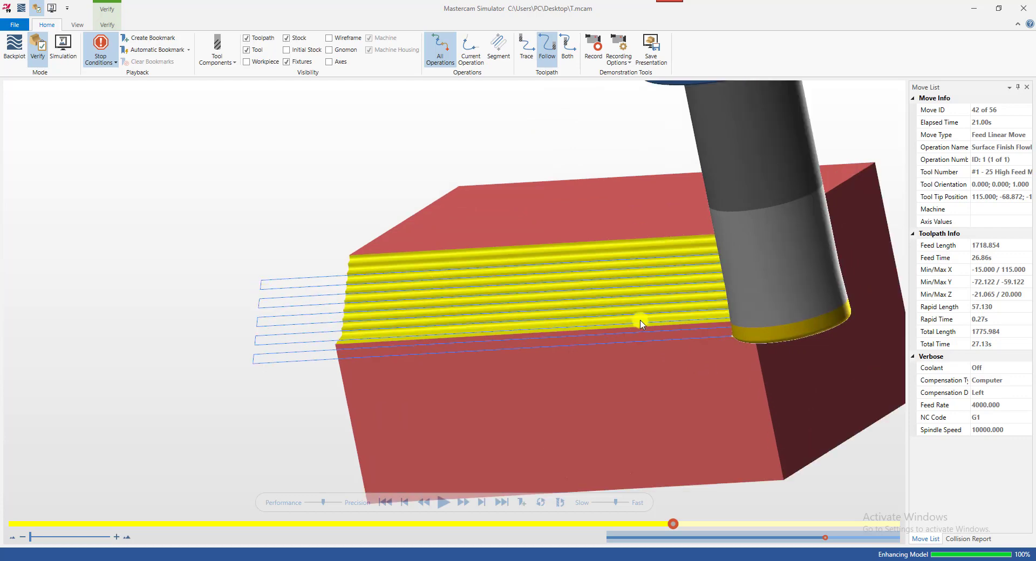
scroll(686, 316, "down", 3)
scroll(710, 312, "down", 3)
middle_click_drag(710, 313, 709, 343)
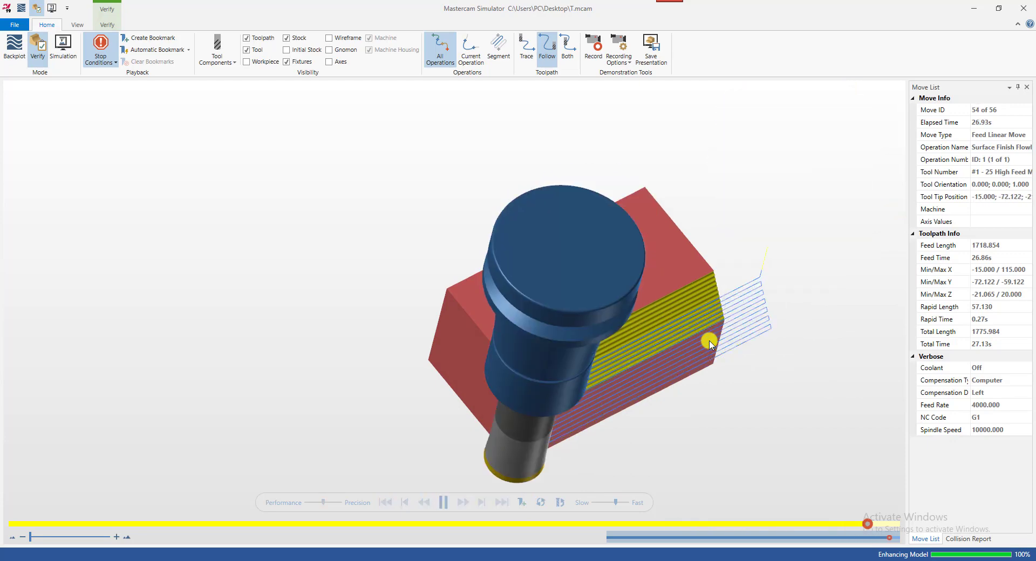
middle_click_drag(710, 346, 724, 295)
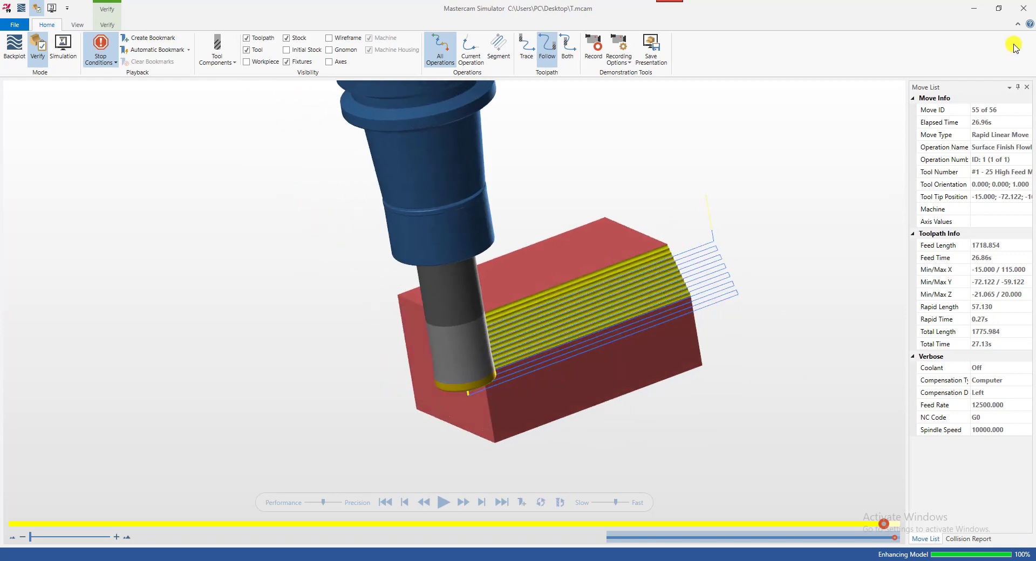
left_click(1029, 9)
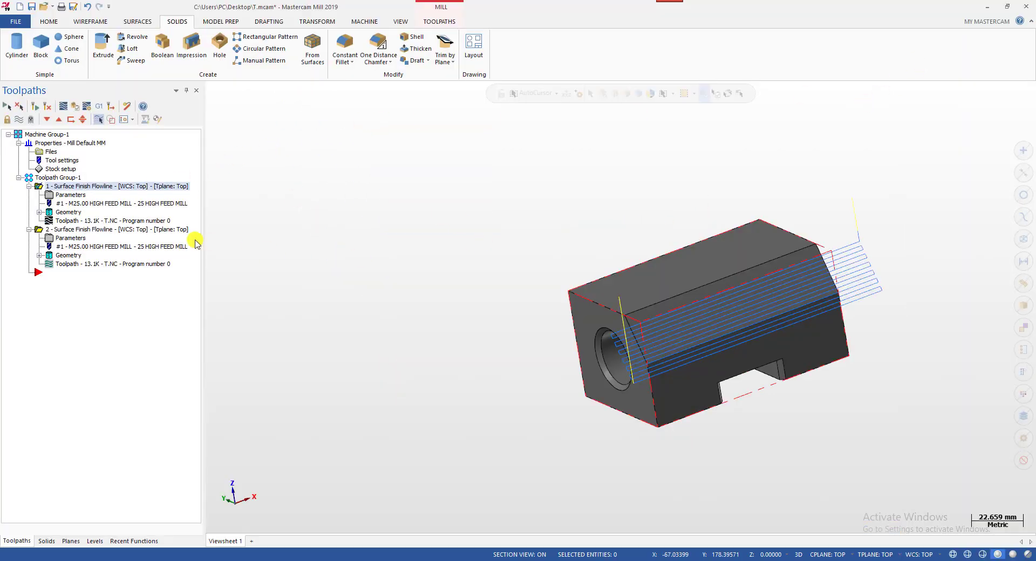
scroll(650, 253, "down", 1)
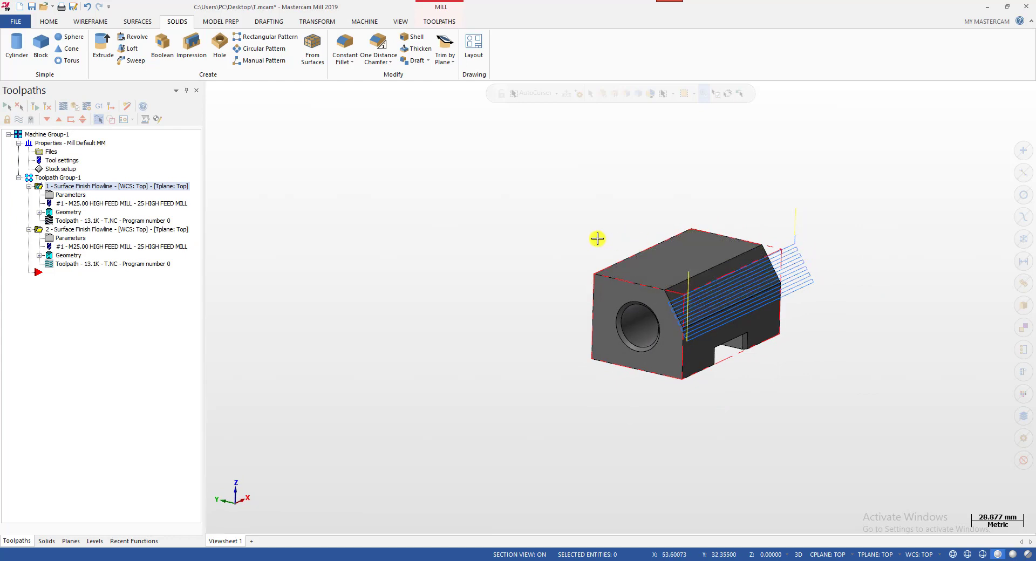
scroll(805, 264, "up", 3)
mouse_move(804, 268)
middle_mouse_down()
mouse_move(772, 273)
mouse_move(819, 293)
mouse_move(804, 254)
mouse_move(742, 278)
mouse_move(811, 276)
mouse_move(724, 264)
mouse_move(659, 285)
mouse_move(728, 259)
mouse_move(848, 287)
mouse_move(756, 230)
mouse_move(778, 261)
mouse_move(708, 261)
mouse_move(866, 259)
middle_mouse_up()
scroll(659, 285, "up", 1)
scroll(755, 230, "down", 1)
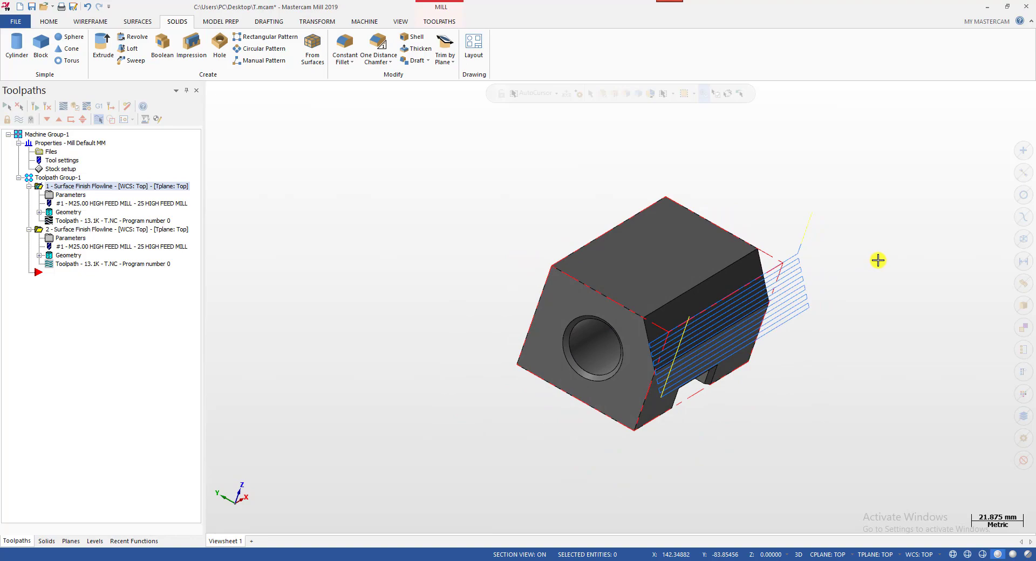